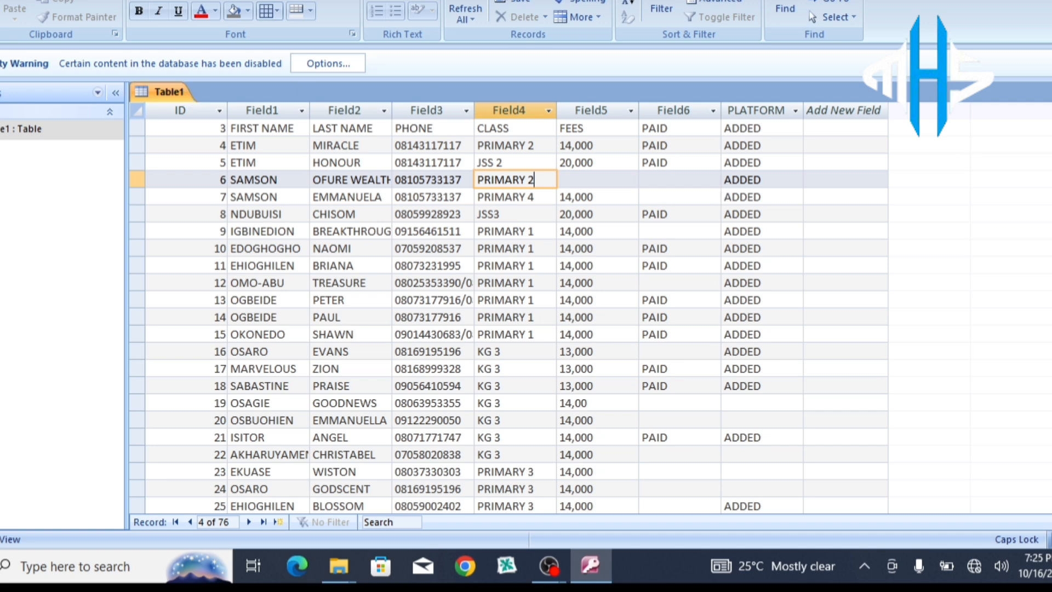
Step: Paste PRIMARY 2 into record 6's CLASS (Field4) cell
mouse_move(1051, 161)
mouse_down()
mouse_move(1051, 308)
mouse_move(1051, 161)
mouse_up()
text(PRIMARY 2)
Step: Launch Microsoft Office Access 2007 from the Microsoft Office folder in the Start menu
key(super)
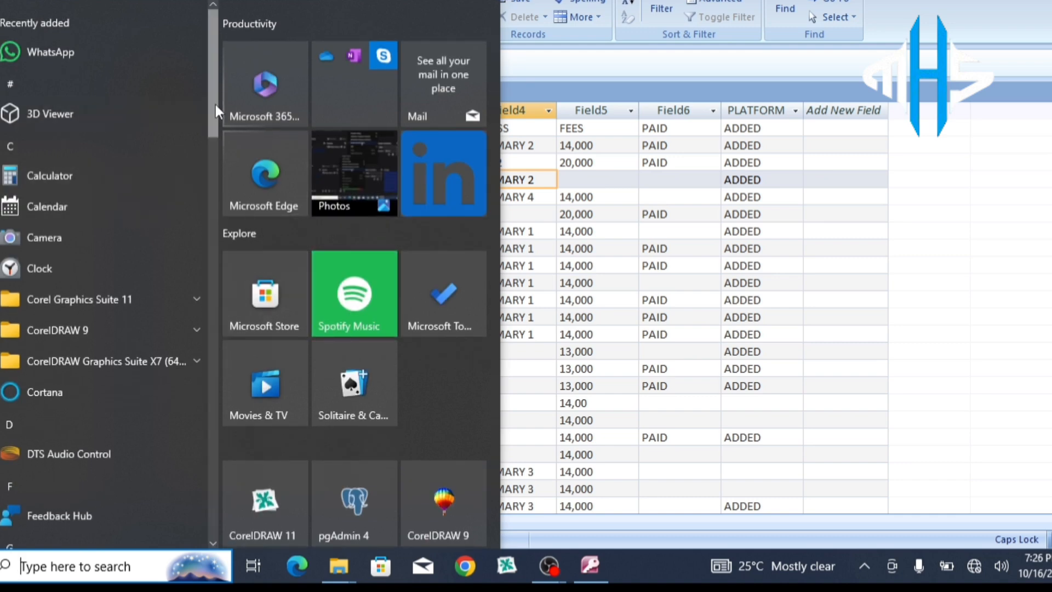
drag(215, 104, 214, 261)
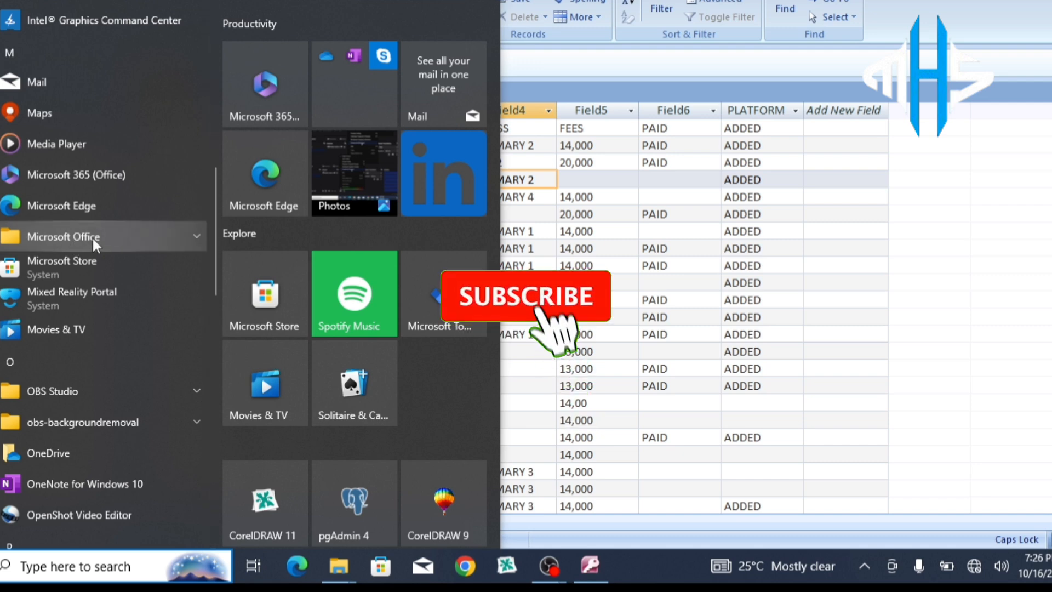
click(190, 232)
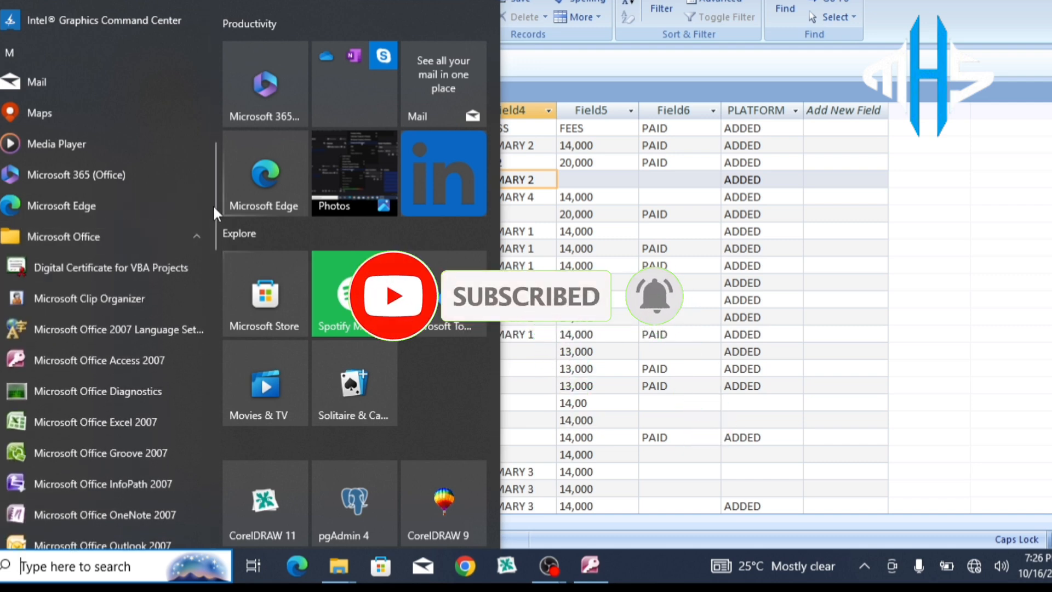
scroll(214, 217, down, 2)
scroll(214, 219, down, 1)
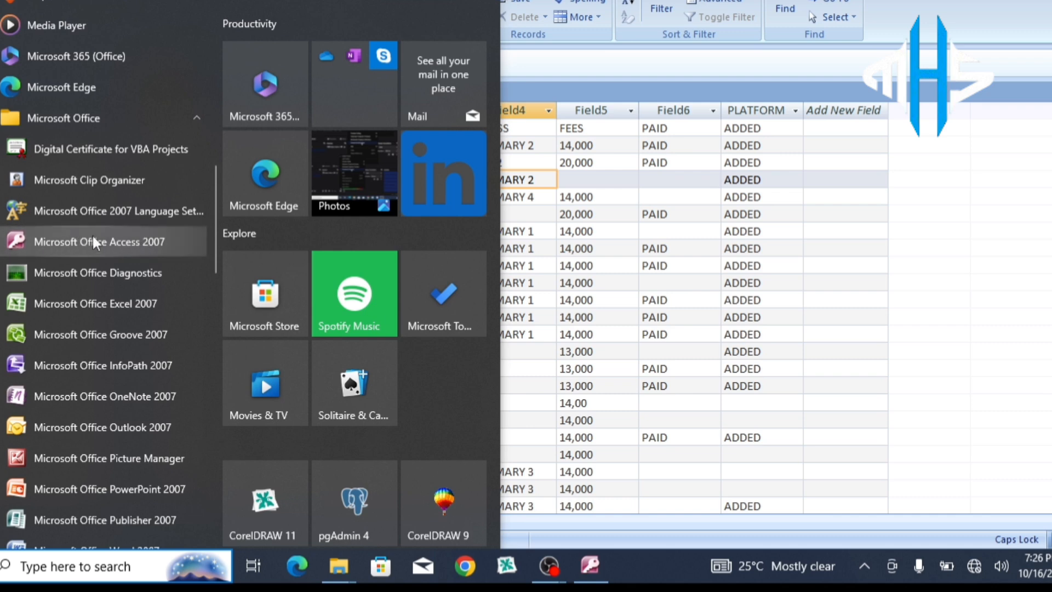
click(140, 241)
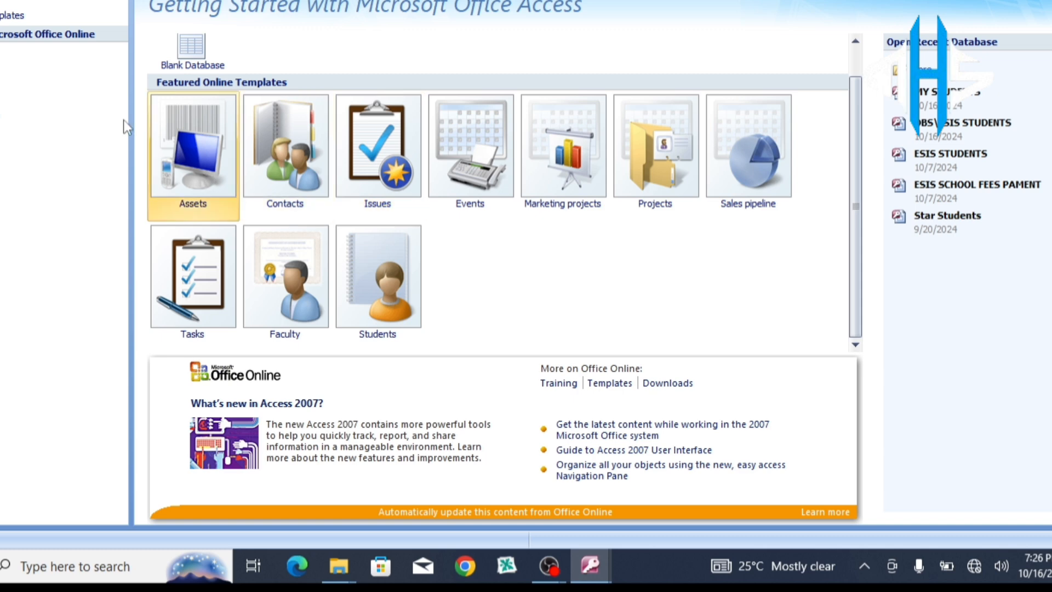
click(7, 53)
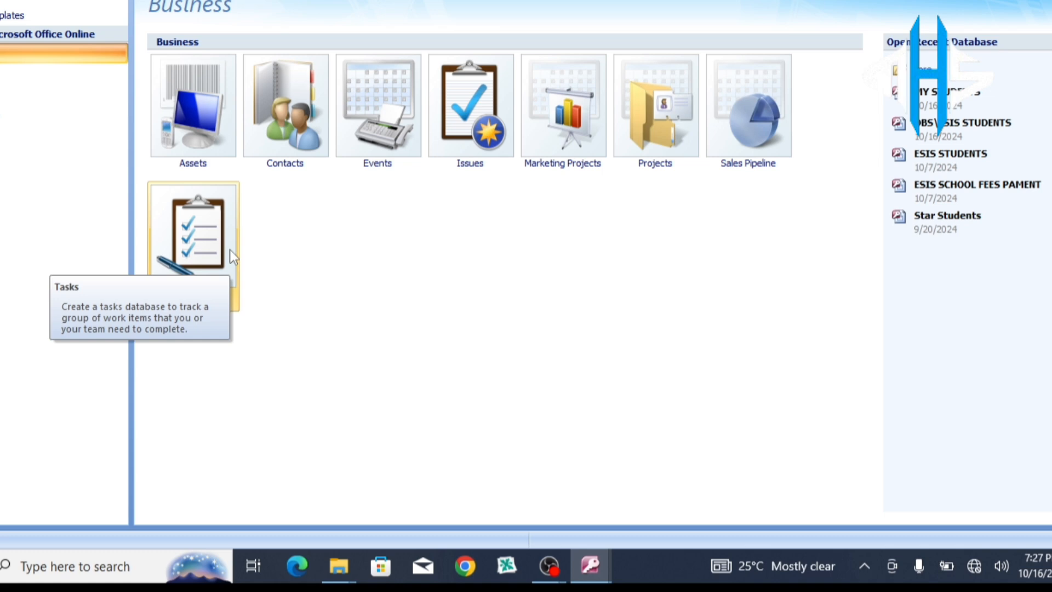
click(2, 76)
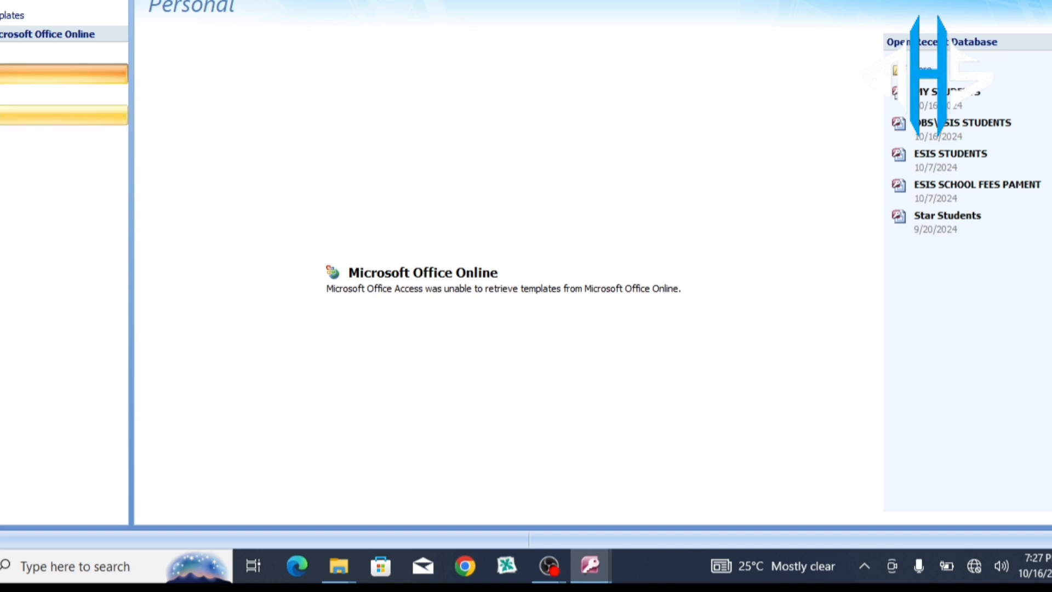
click(5, 115)
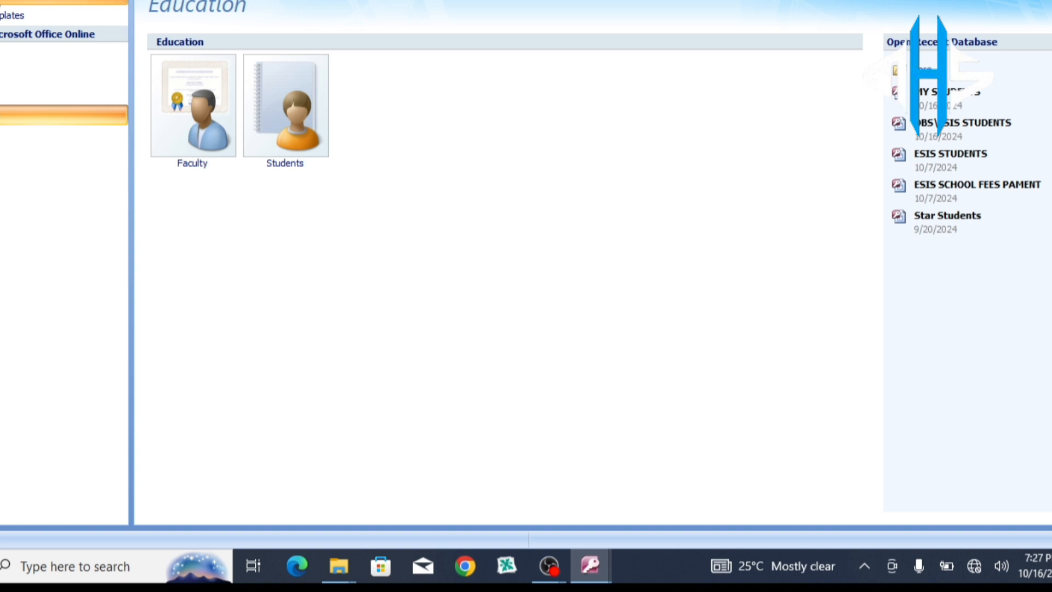
click(17, 2)
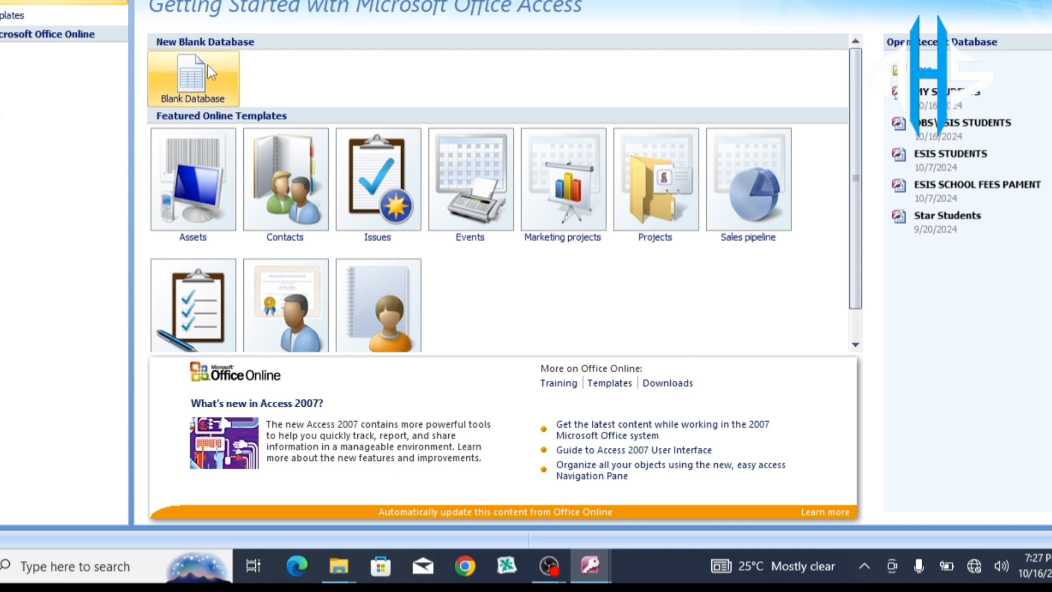
Step: Start a blank database, rename Database1 to MY STUDENTS, create it and confirm overwriting the old file
click(200, 78)
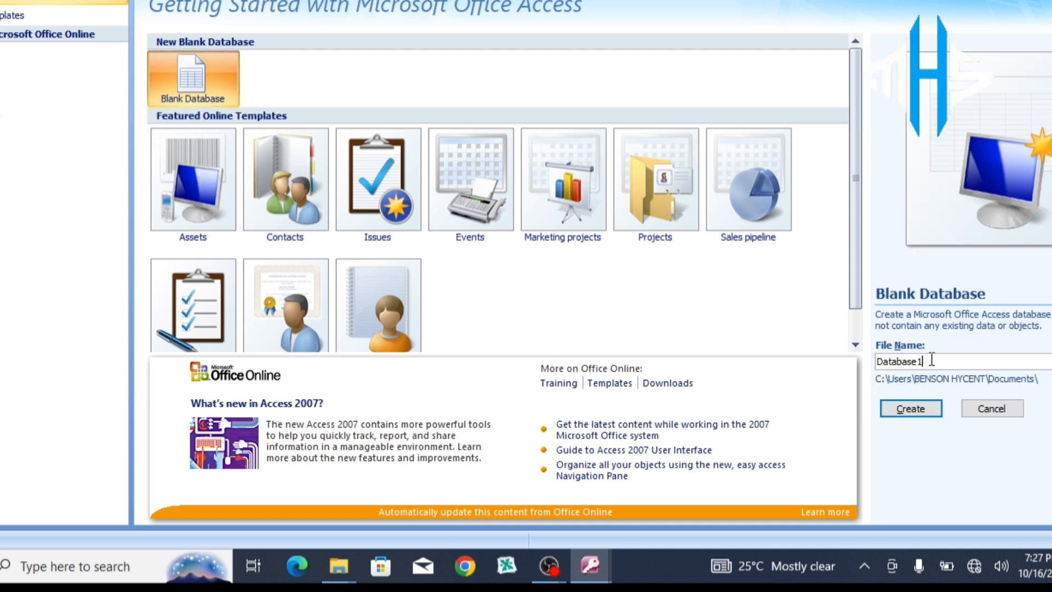
key(BackSpace)
key(BackSpace)
key(BackSpace)
key(BackSpace)
key(BackSpace)
key(BackSpace)
key(BackSpace)
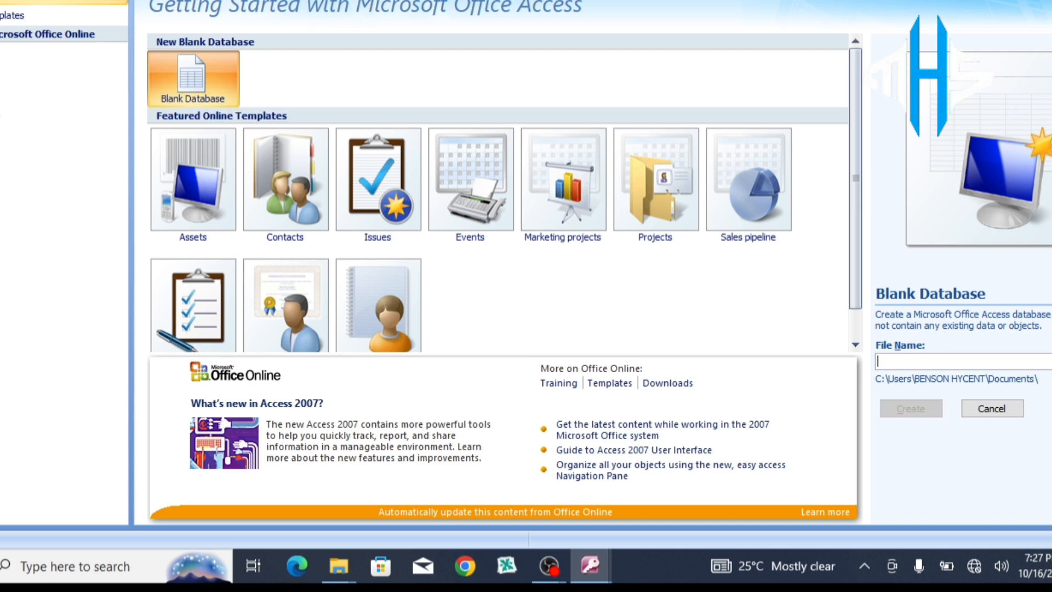
text(M)
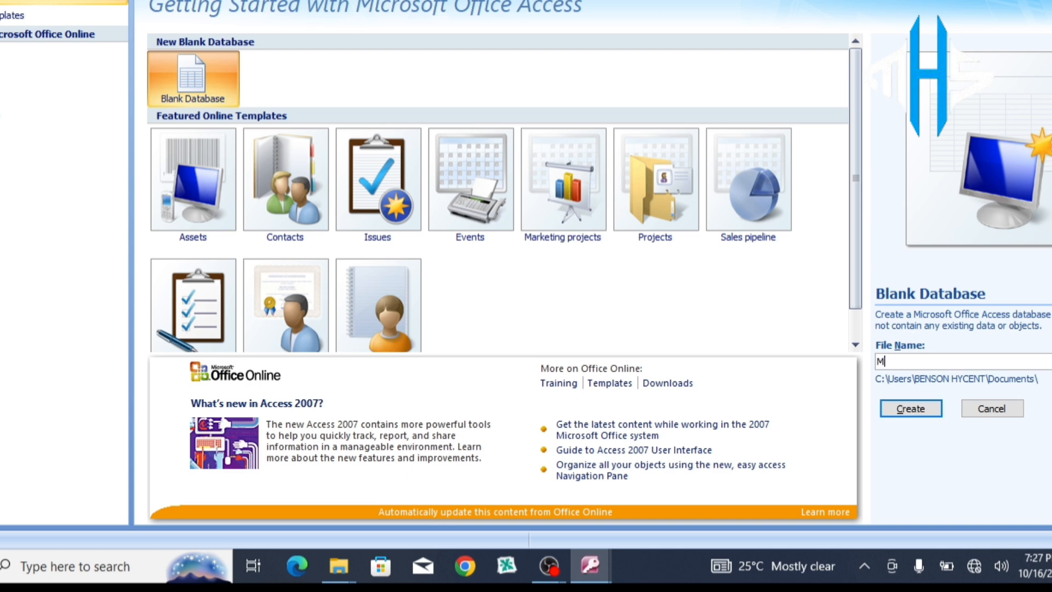
text(Y STUDENTS)
click(916, 408)
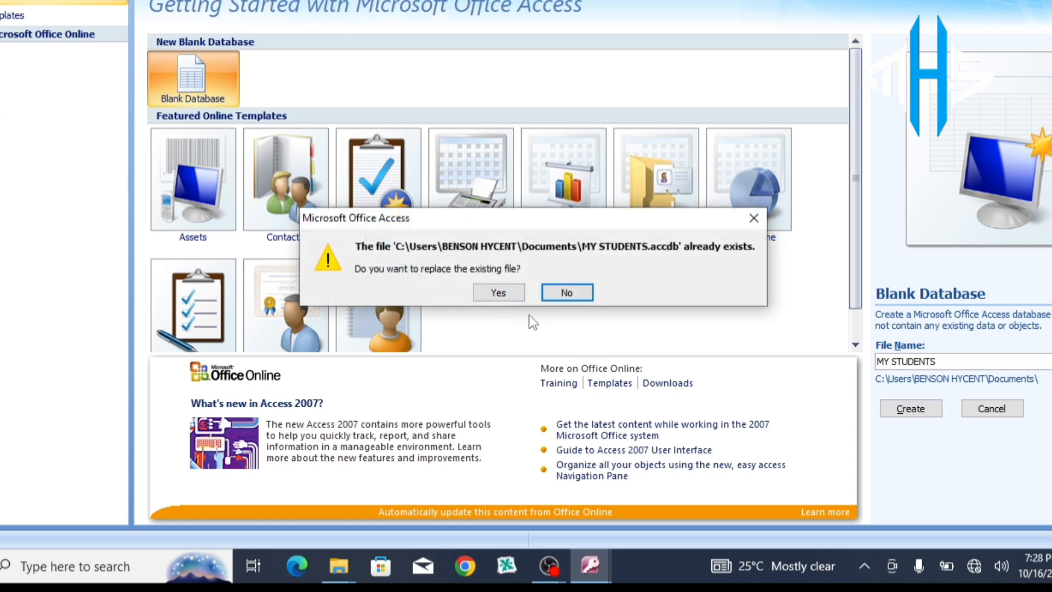
click(507, 291)
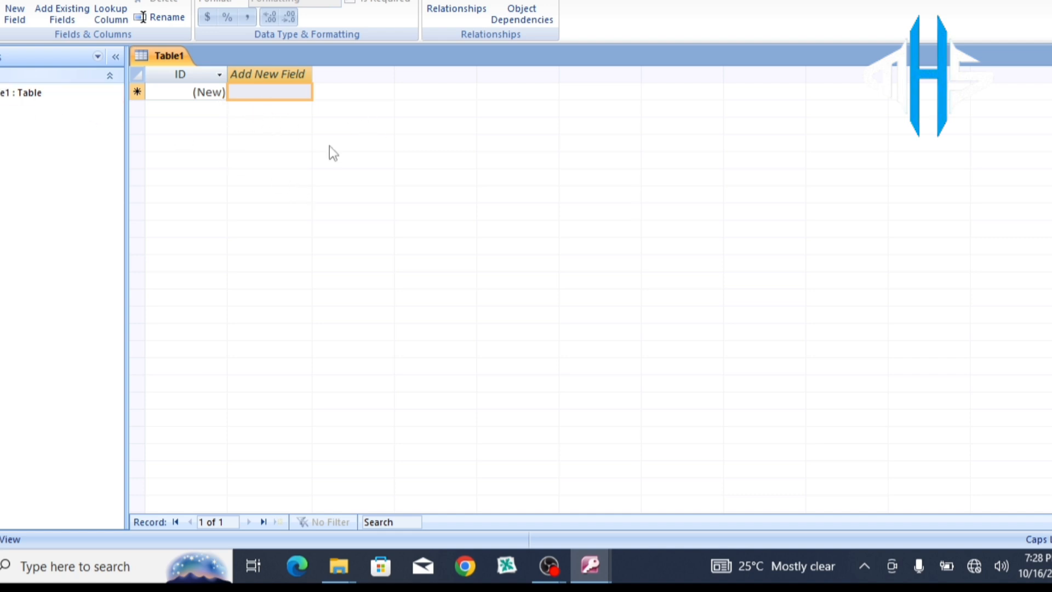
Step: Type LAST NAME into the Add New Field cell so record 1 gets ID 1 and Field1
click(264, 92)
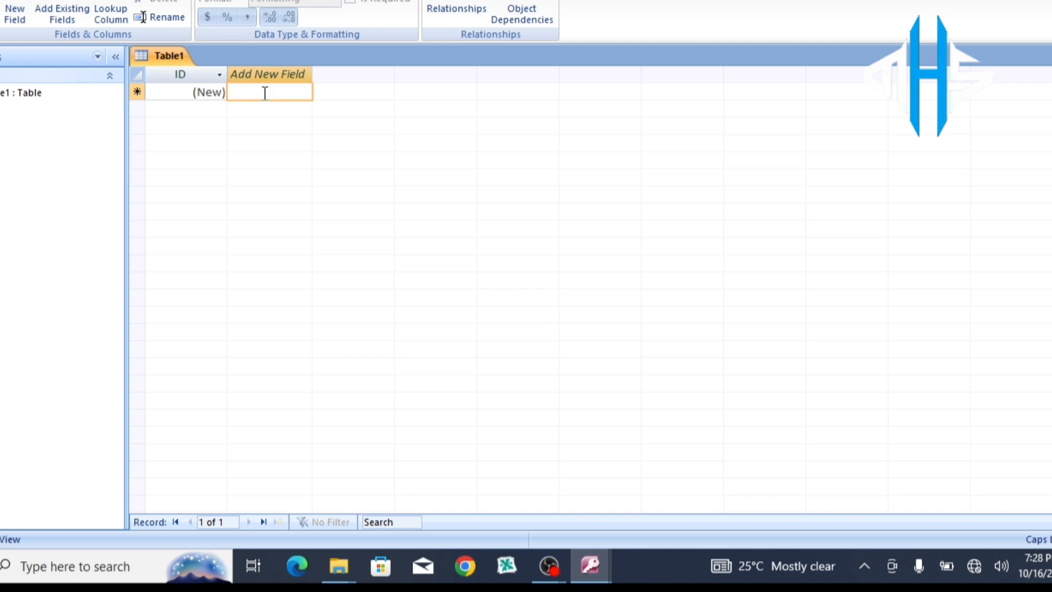
text(LAST NAME)
click(219, 77)
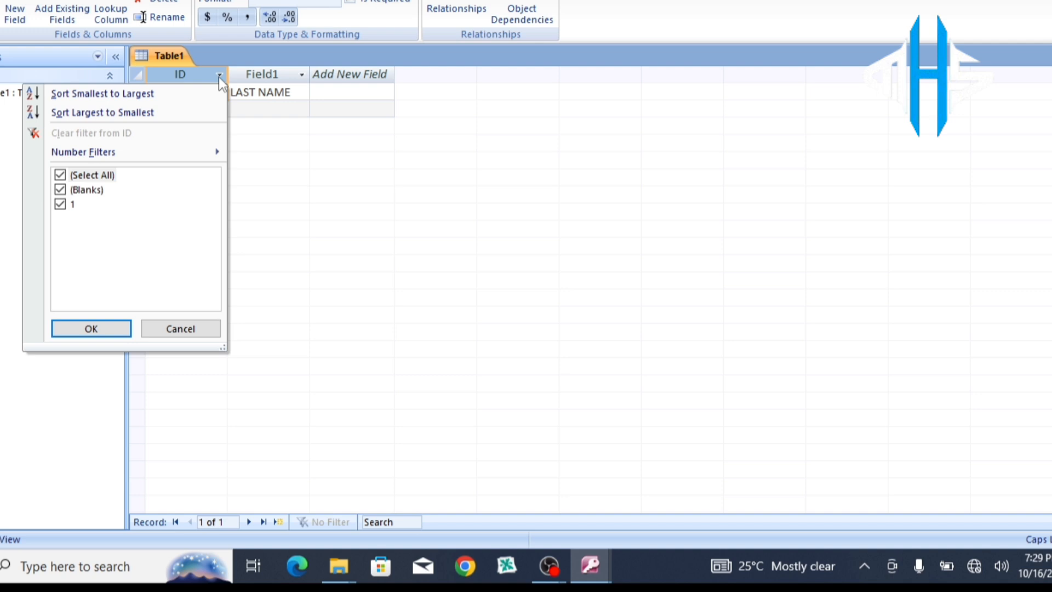
click(219, 76)
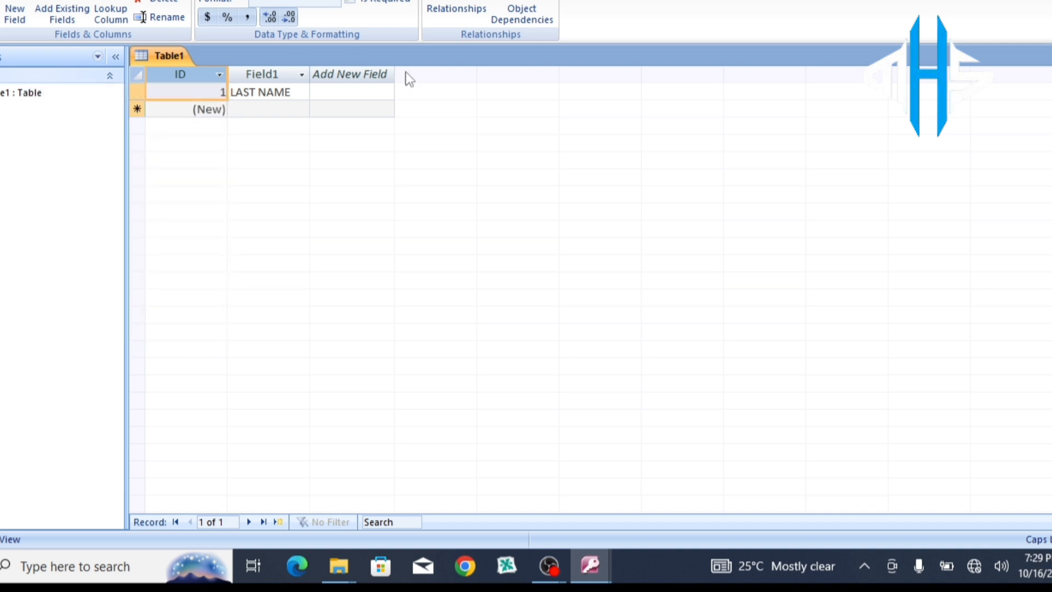
Step: Enter FIRST NAME, CLASS, GENDER and DATE OF BIRTH in the next cells of record 1
click(342, 96)
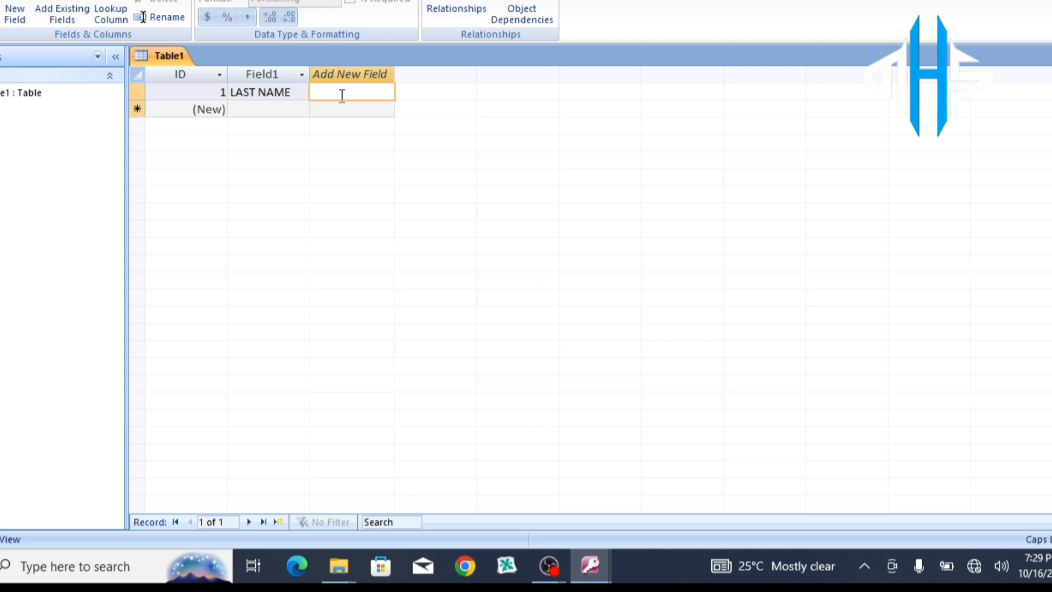
text(FIRST NAME)
key(Tab)
text(CLASS)
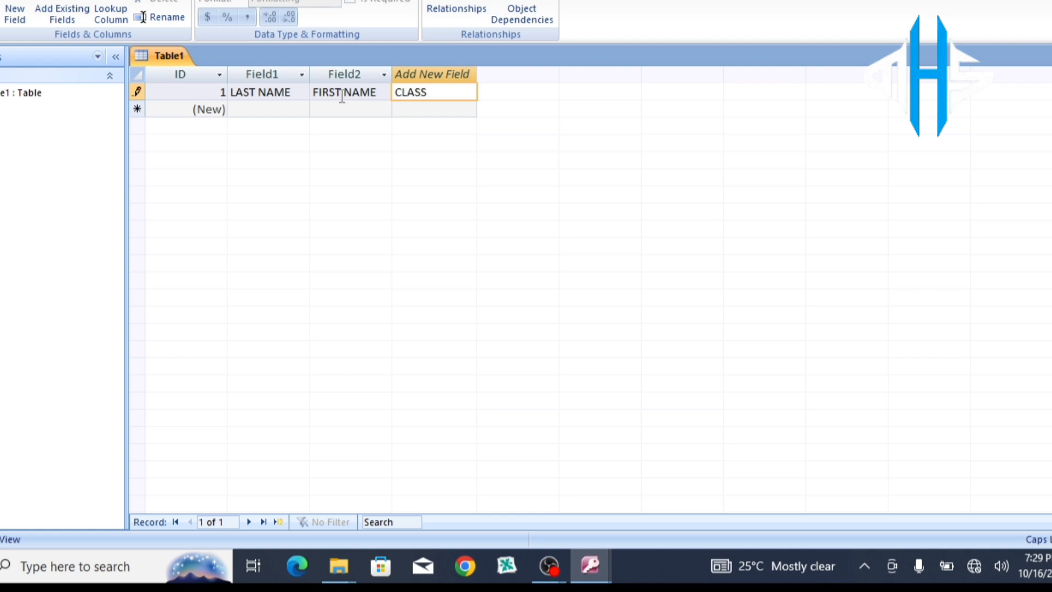
key(Tab)
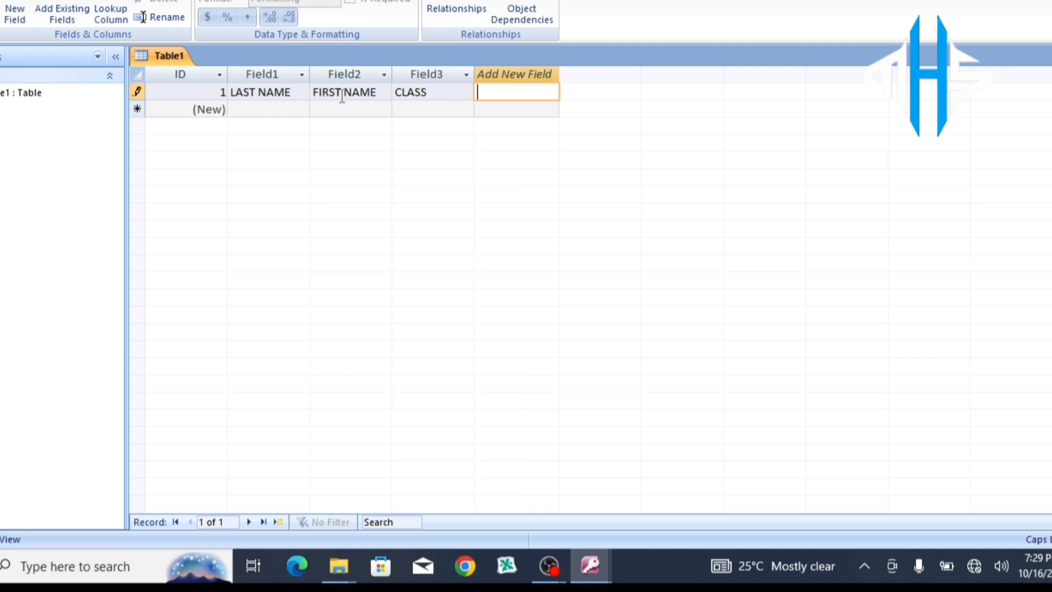
text(GENDER)
key(Tab)
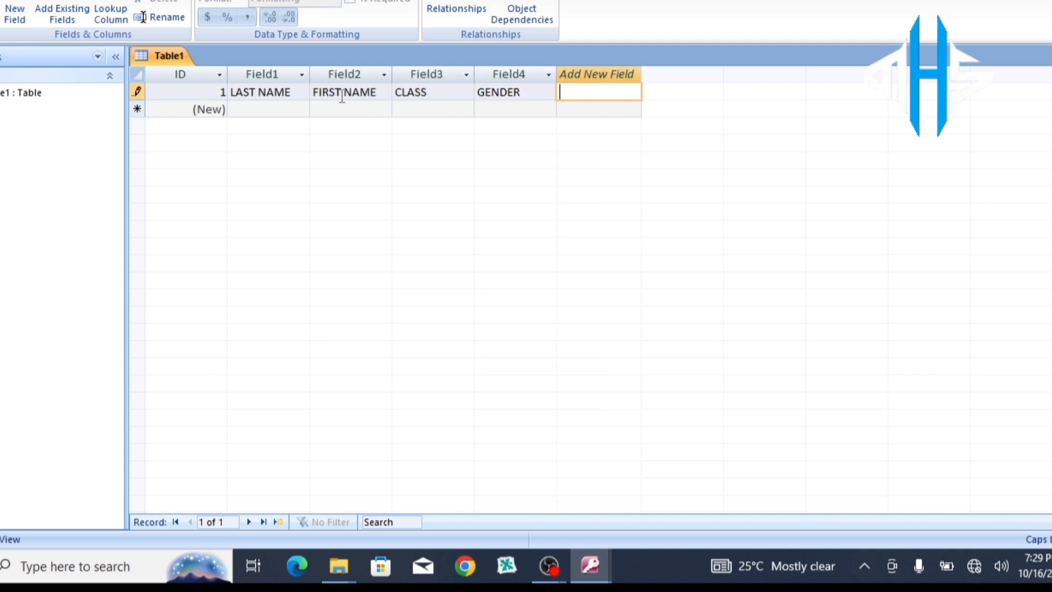
text(DATE OF BIRTH)
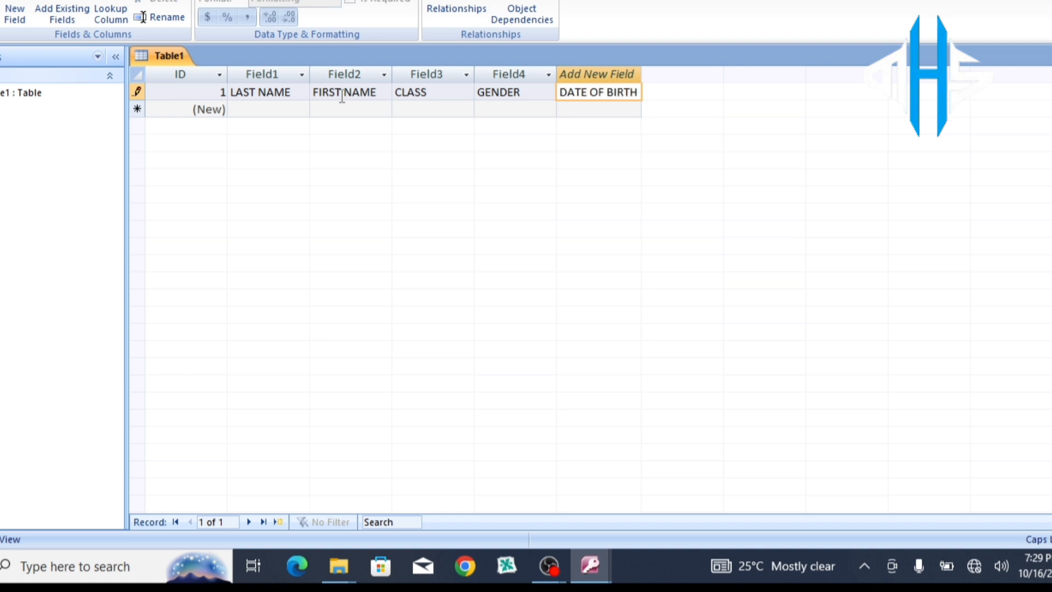
key(Tab)
Step: Add PARENTS PHONE, fixing a mistyped heading, then type SCHOOL FEES in the following cell
text(P)
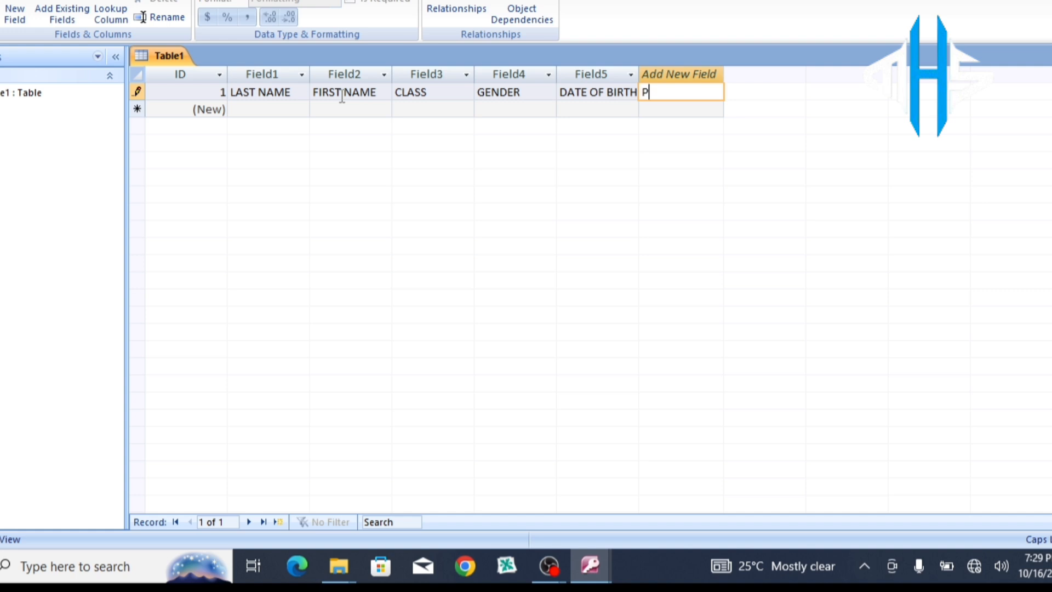
text(HONE N)
key(BackSpace)
key(BackSpace)
key(BackSpace)
key(BackSpace)
key(BackSpace)
key(BackSpace)
text(ARENTS PHONE)
key(Tab)
text(SCH)
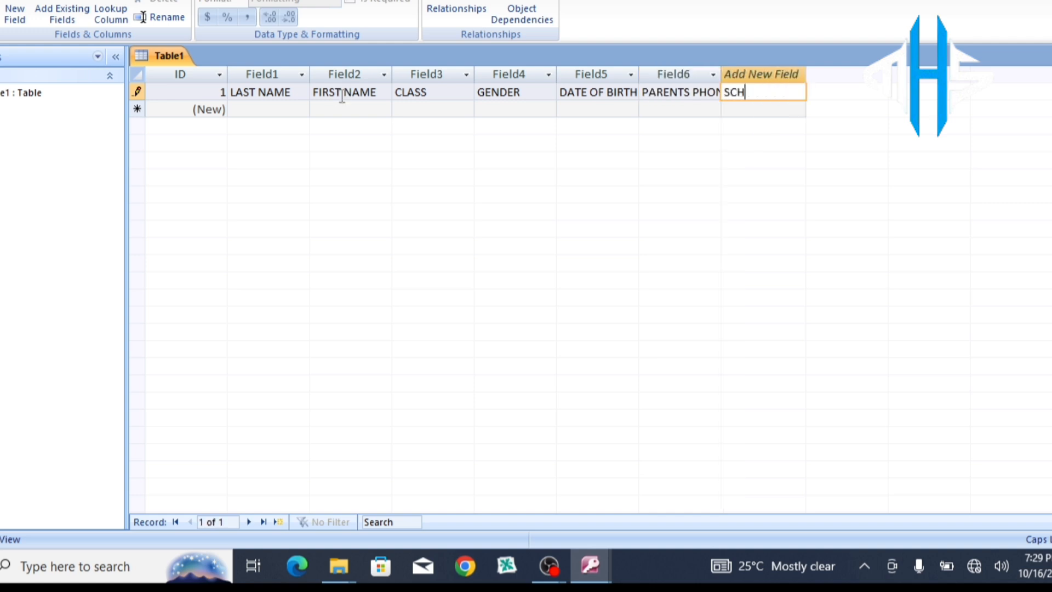
text(OOL FEES)
Step: Commit the SCHOOL FEES entry and try Ctrl+S, cancelling the table name prompt
click(342, 96)
key(ctrl+s)
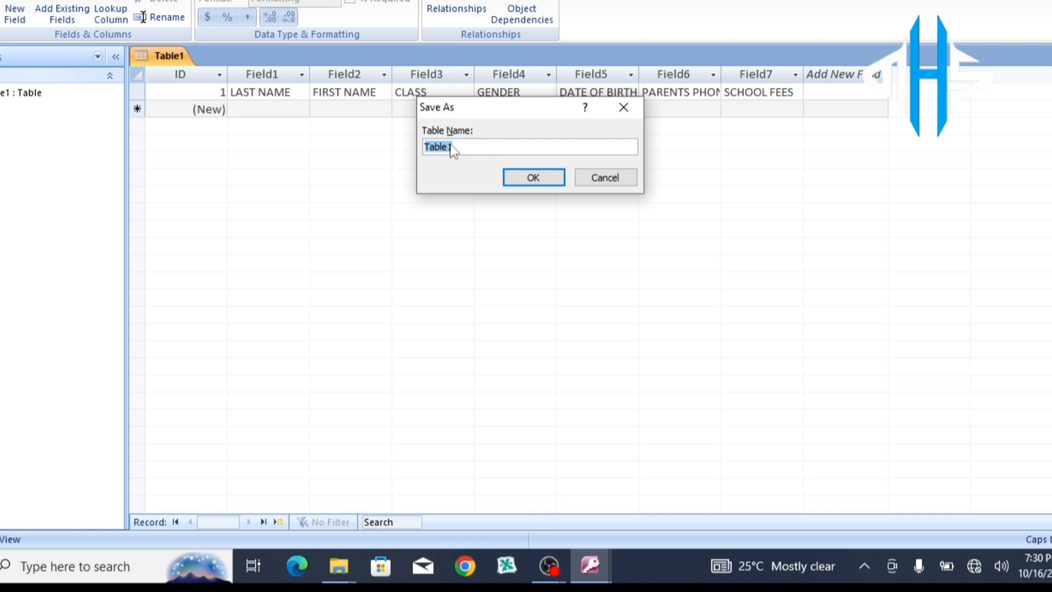
click(606, 179)
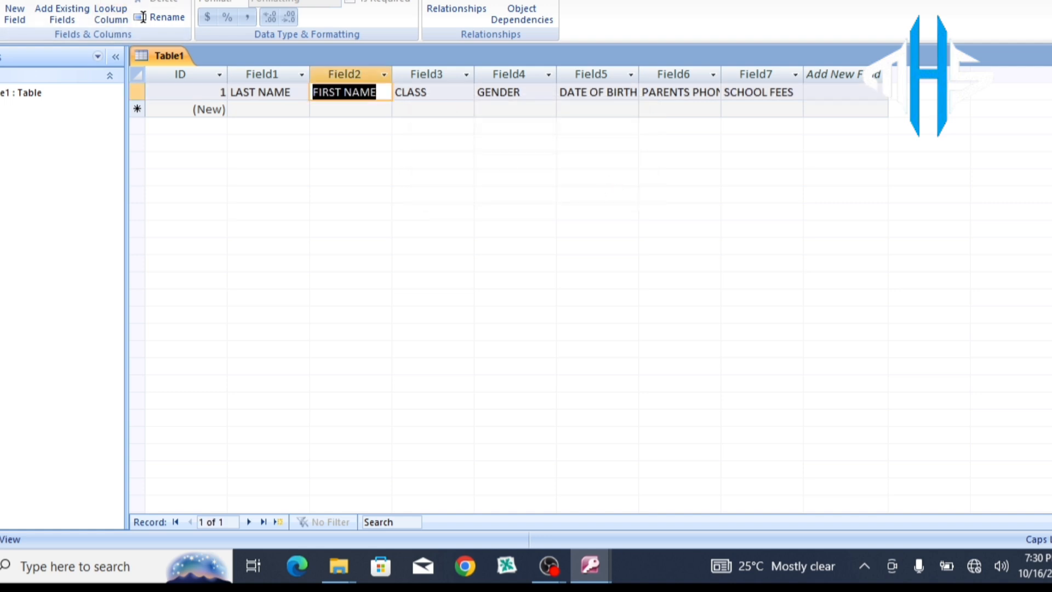
Step: Save the table through the Office button's Save As under the name ABC STUDENT DB
click(0, 0)
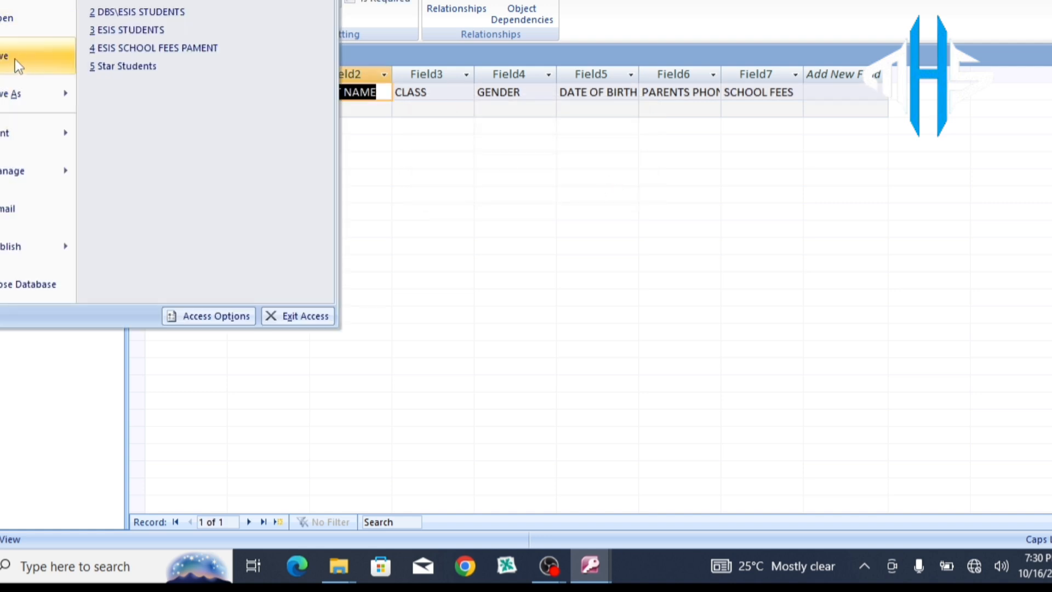
click(15, 95)
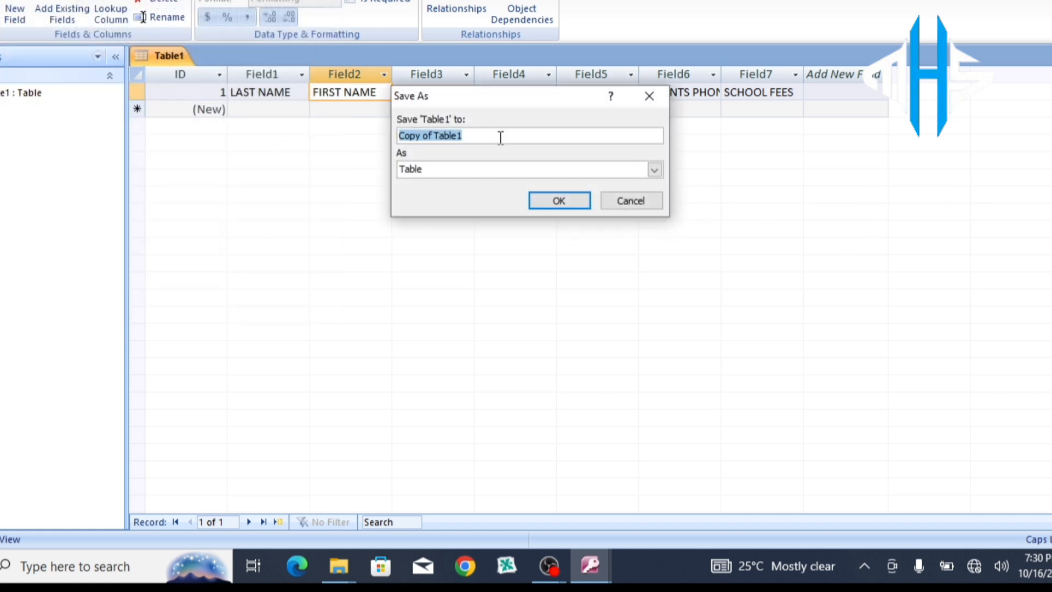
click(501, 137)
key(BackSpace)
key(BackSpace)
key(BackSpace)
key(BackSpace)
key(BackSpace)
key(BackSpace)
key(BackSpace)
key(BackSpace)
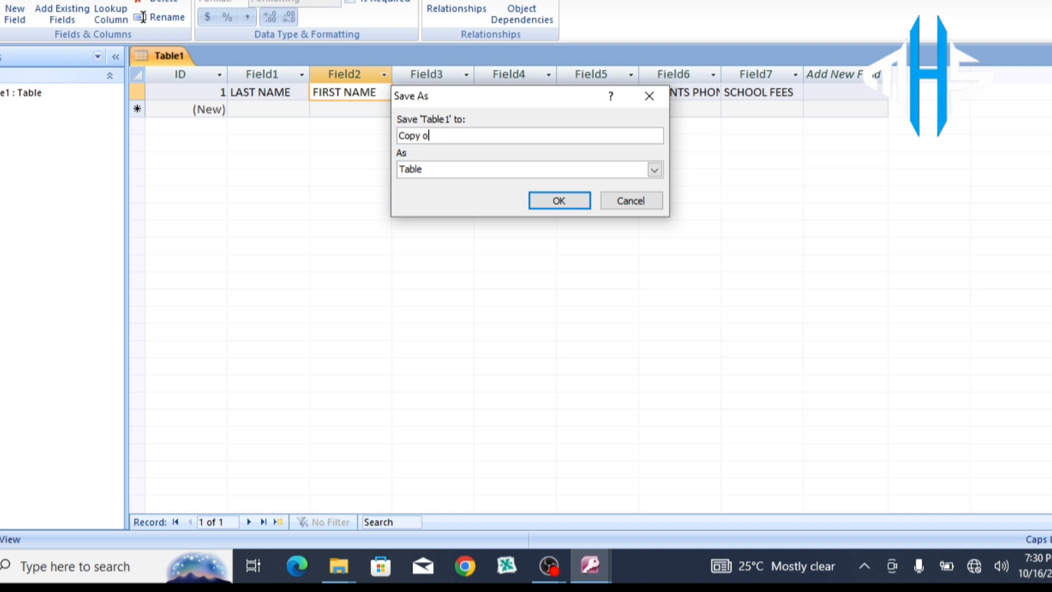
key(BackSpace)
key(BackSpace)
key(BackSpace)
key(BackSpace)
key(BackSpace)
key(BackSpace)
text(AC)
text(BC)
text( STUDE)
text(NT D)
text(B)
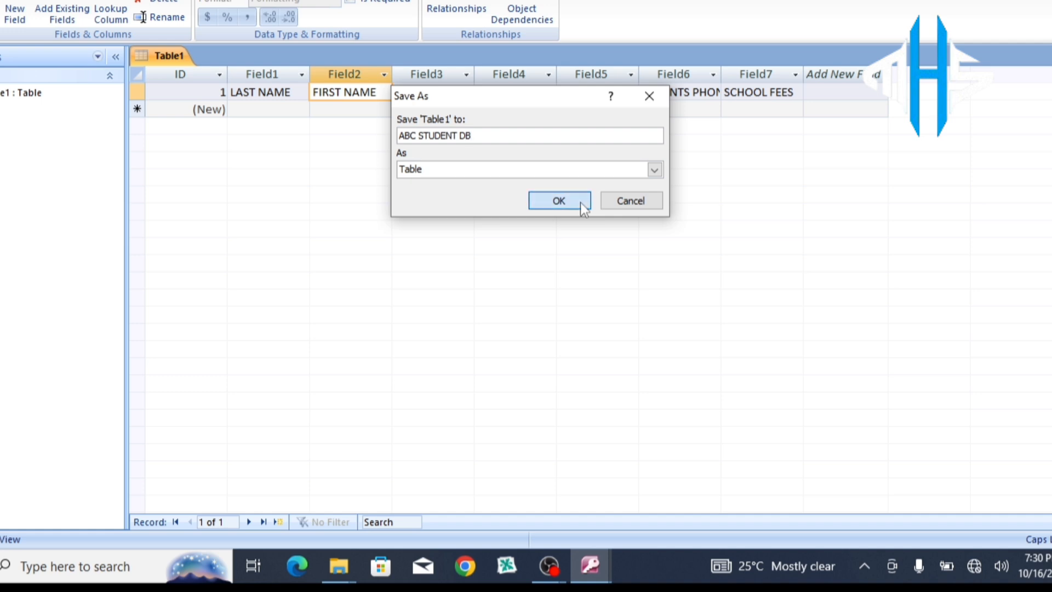
click(559, 201)
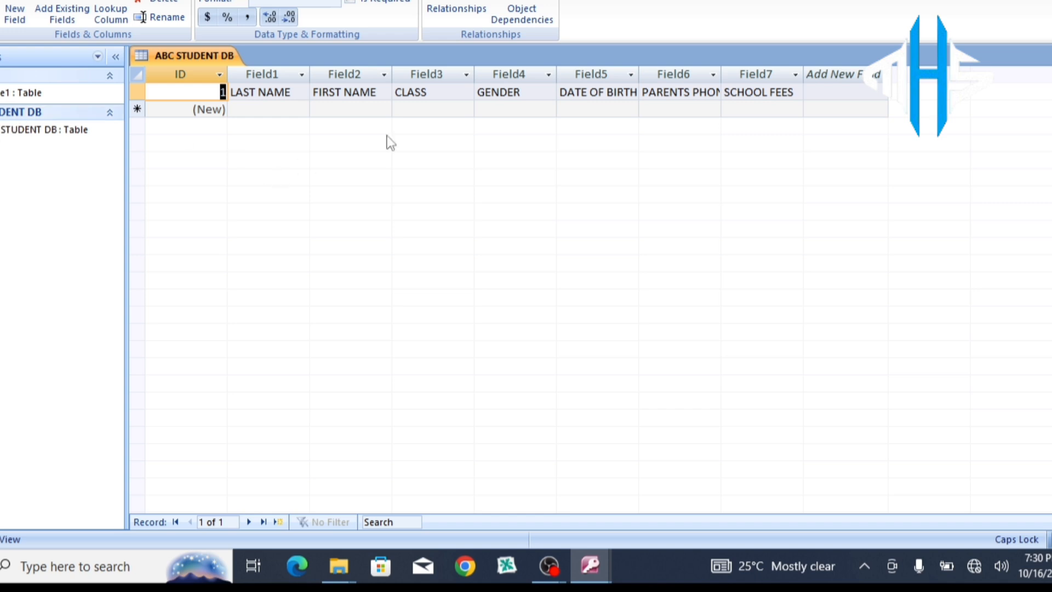
Step: Enter the student's last and first names in record 2, then class BASIC 1 (replacing PRIMARY) and gender MALE
click(247, 110)
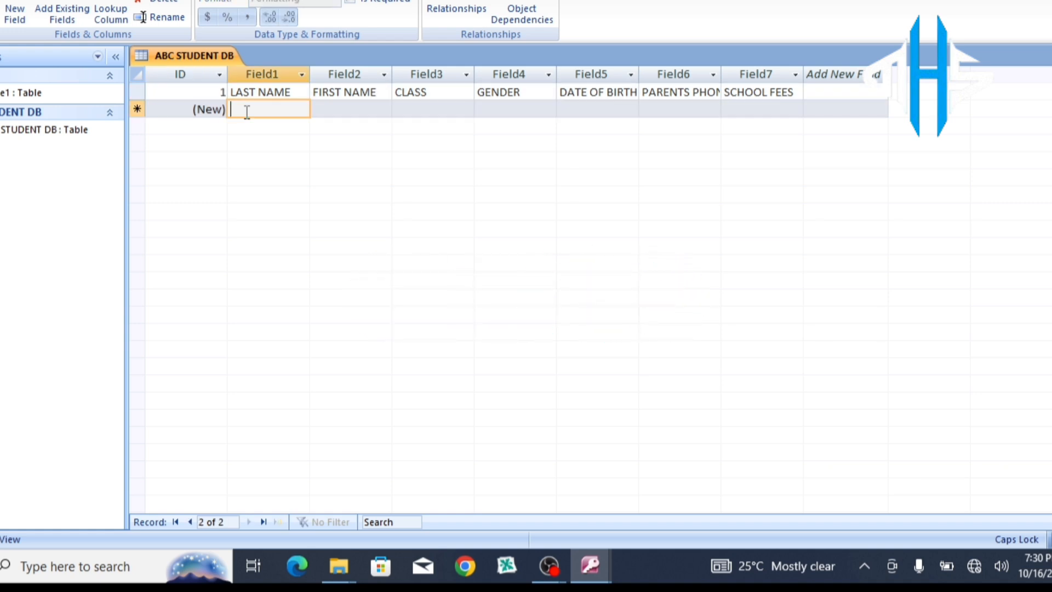
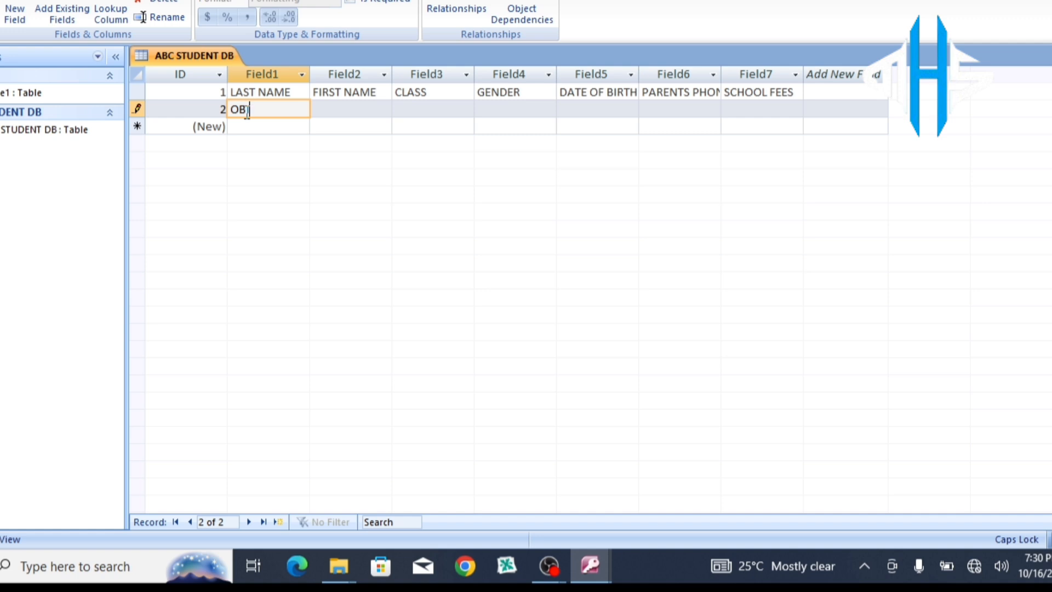
key(Tab)
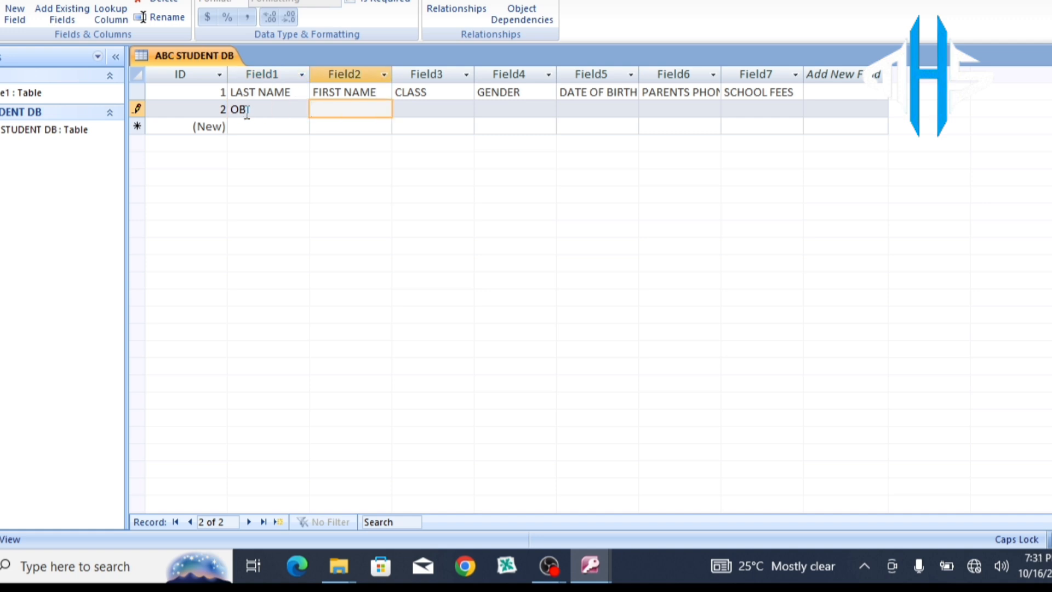
key(Tab)
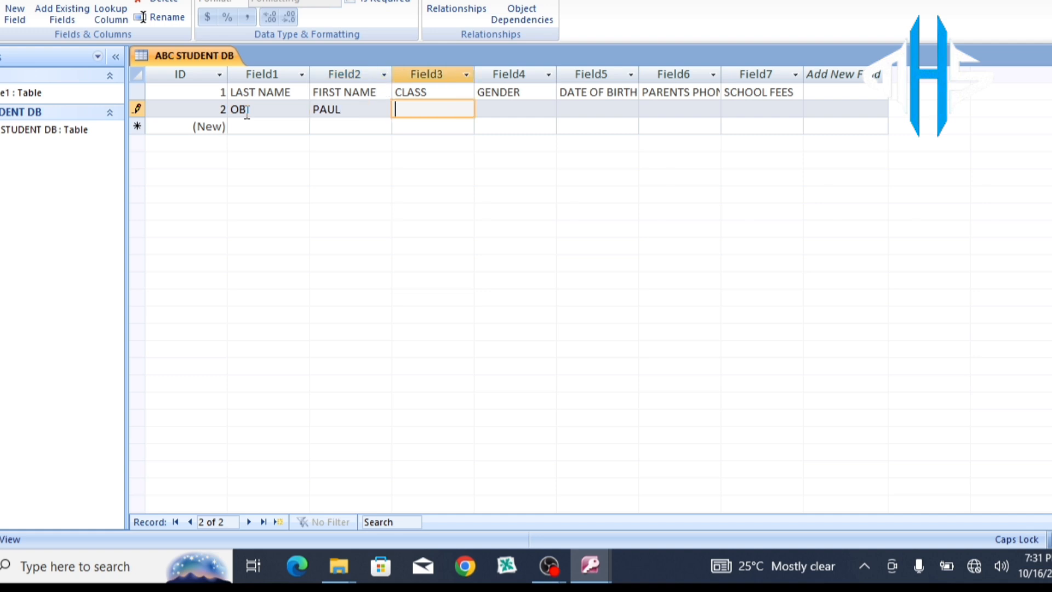
text(PRIMARY)
key(BackSpace)
key(BackSpace)
key(BackSpace)
key(BackSpace)
key(BackSpace)
key(BackSpace)
key(BackSpace)
text(BASIC 1)
key(Tab)
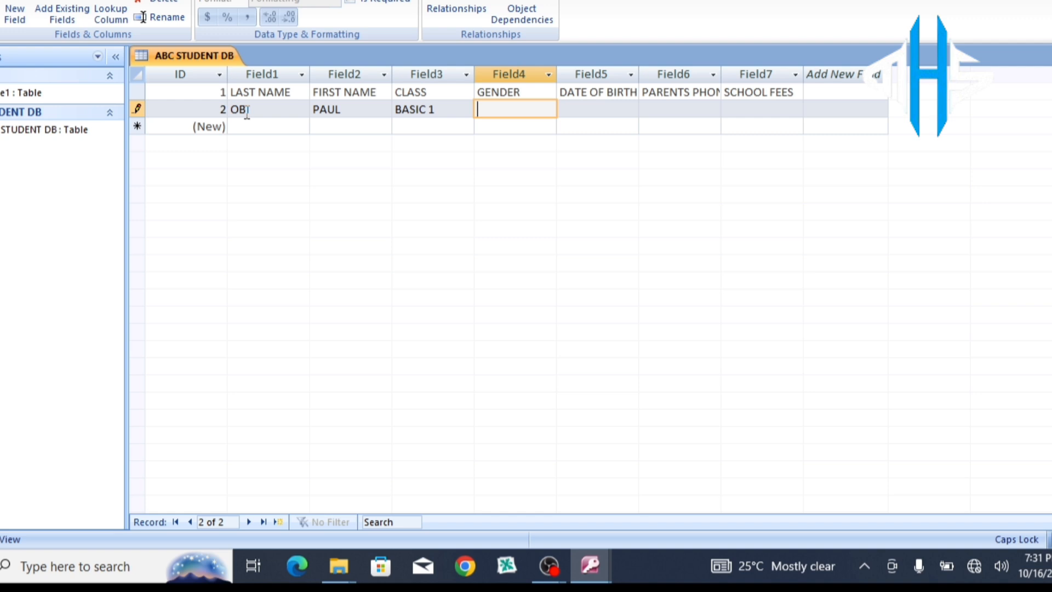
text(MALE)
key(Tab)
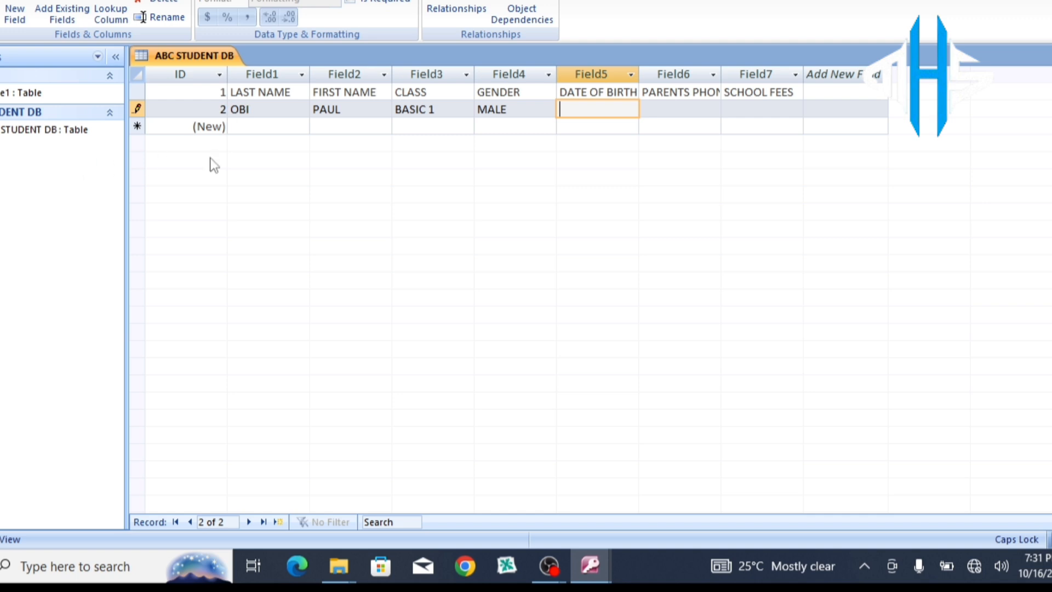
Step: Change Field5 to Date/Time in the ribbon's Data Type list, accepting loss of the DATE OF BIRTH text
click(268, 107)
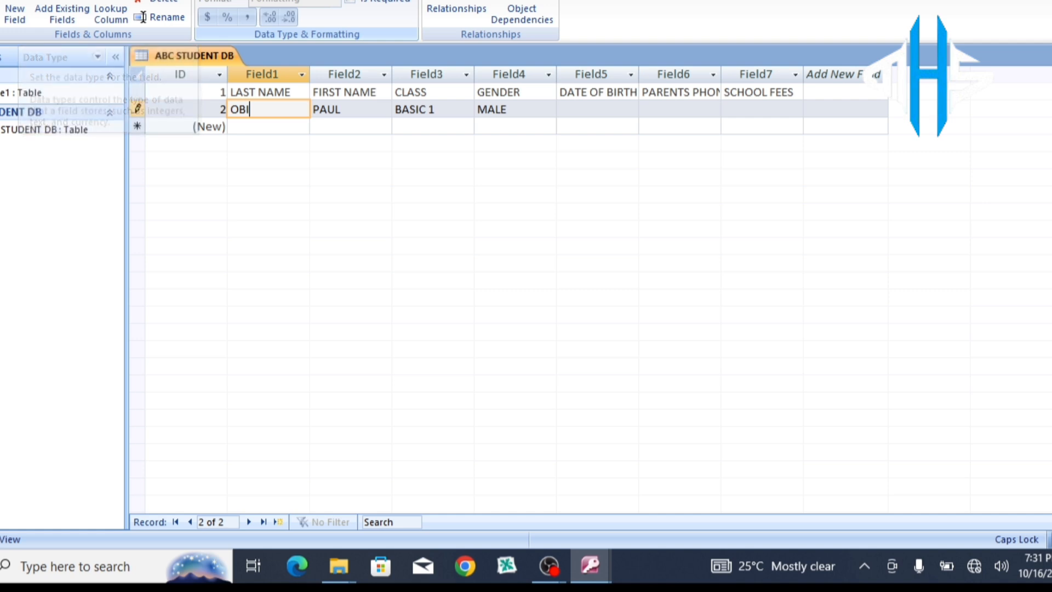
click(335, 0)
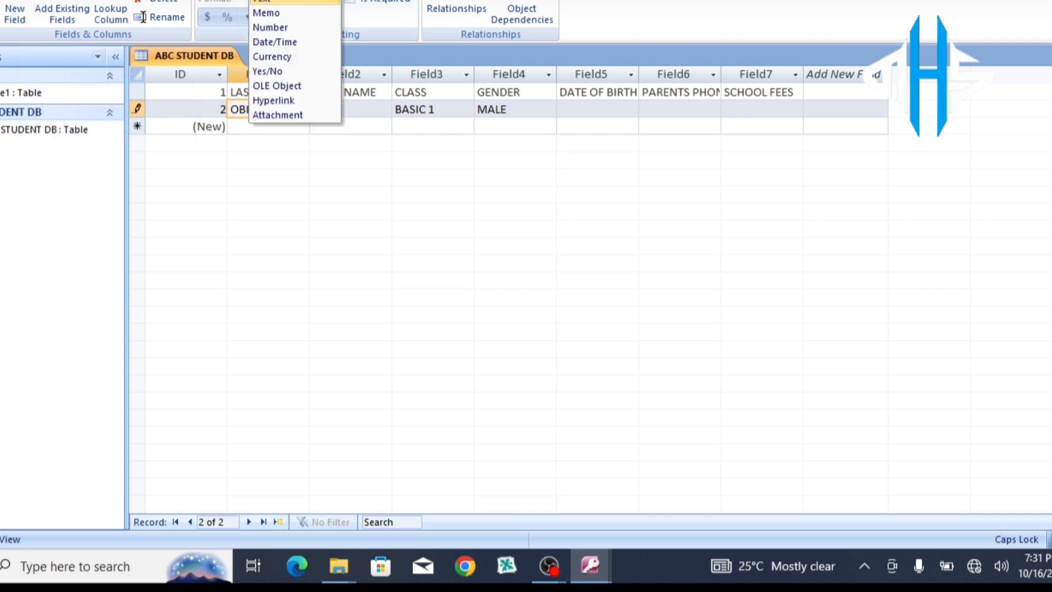
click(374, 166)
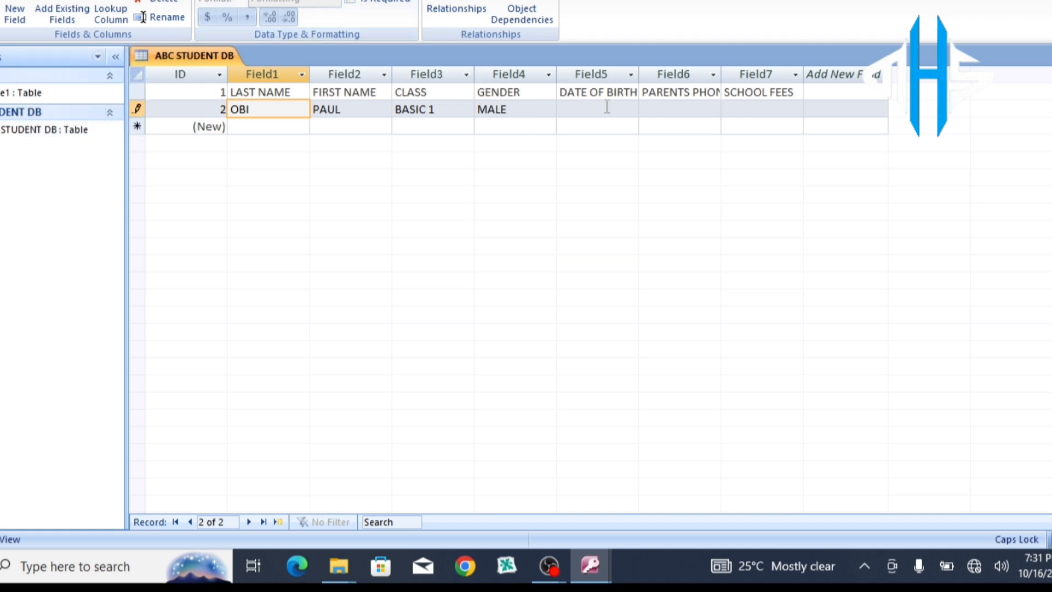
click(599, 92)
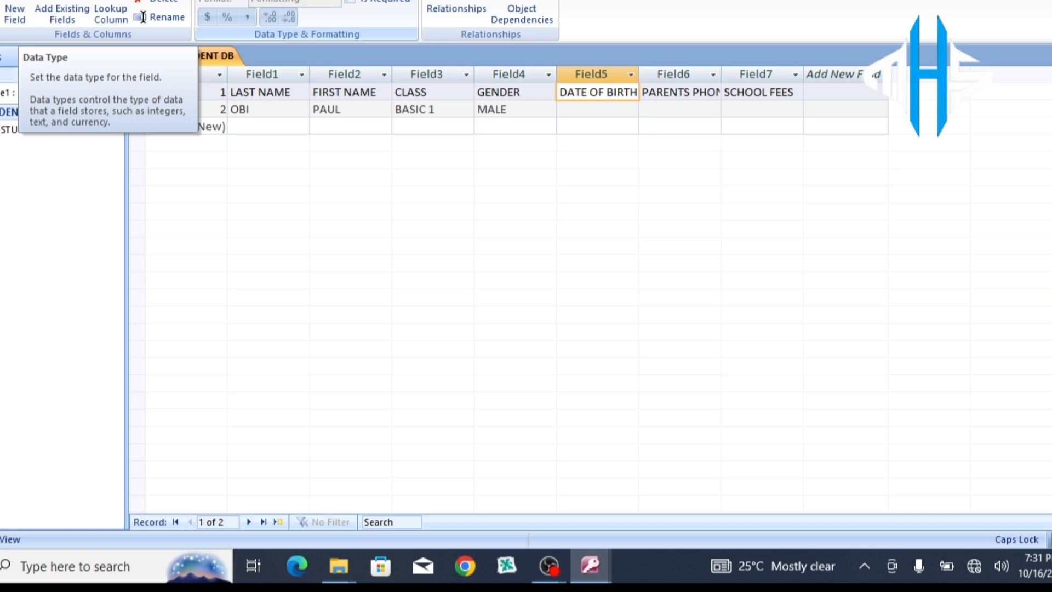
click(312, 1)
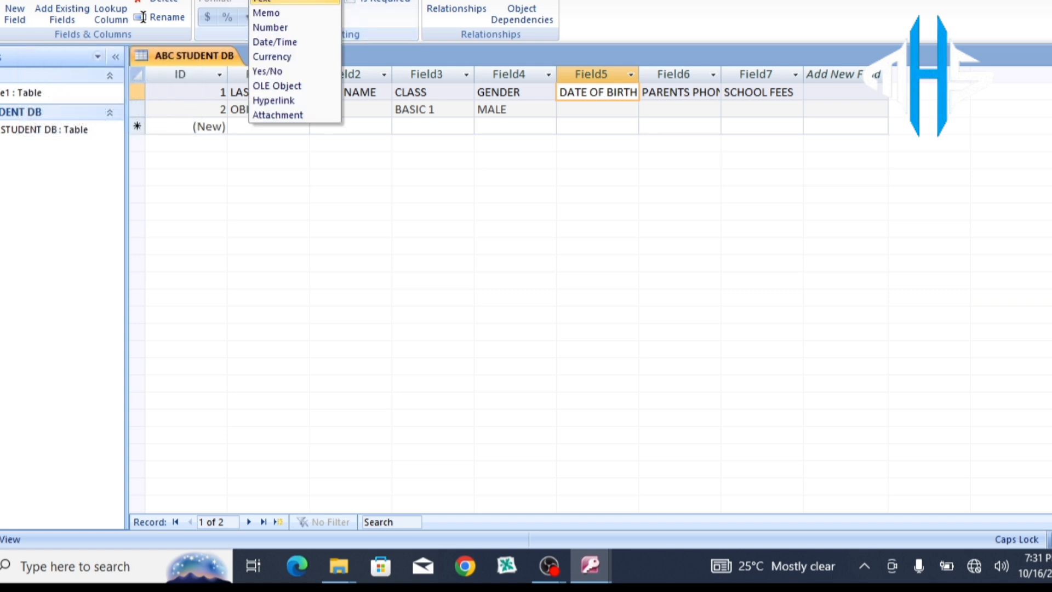
click(299, 47)
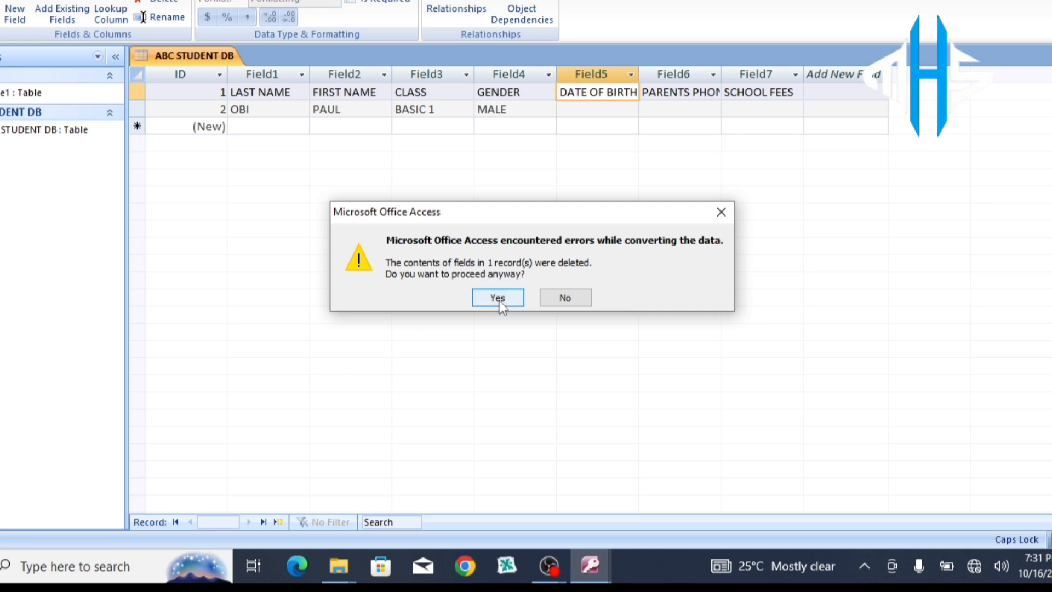
click(499, 300)
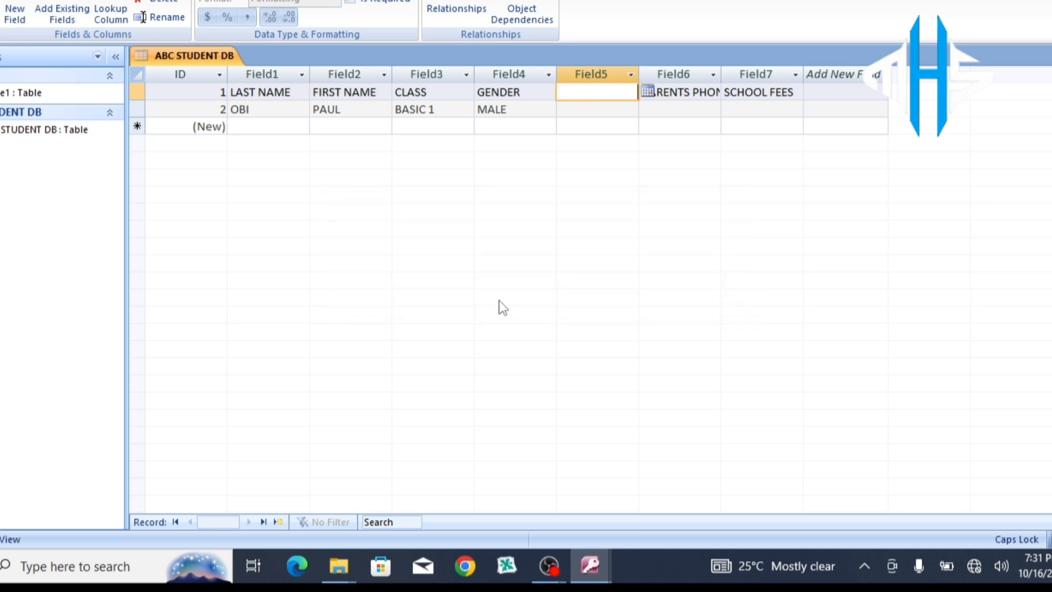
Step: Pick September 3 in Field5's calendar, change the year from 2024 to 2012, and commit
click(647, 92)
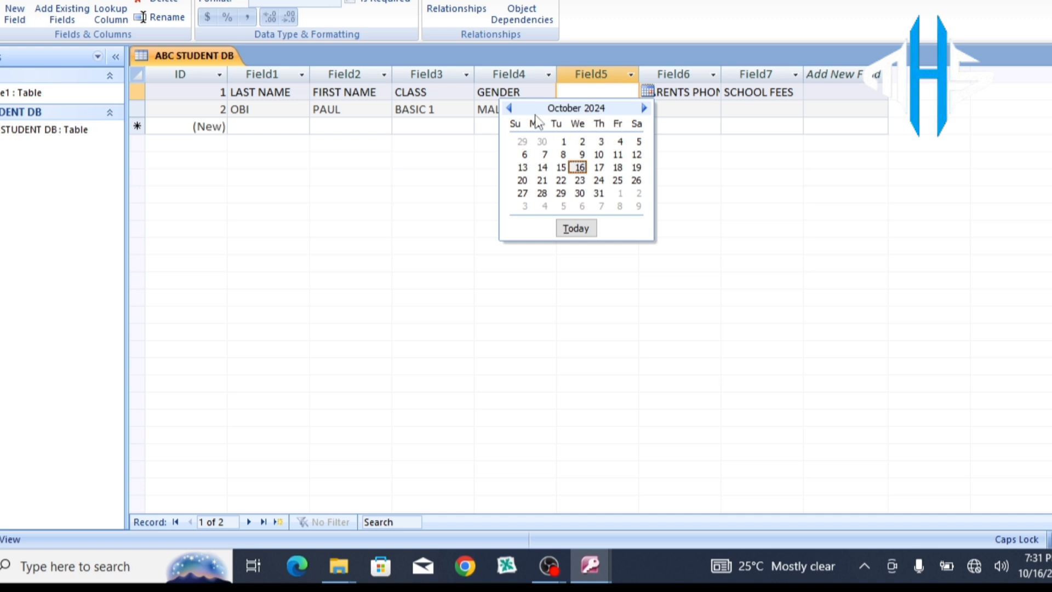
click(509, 108)
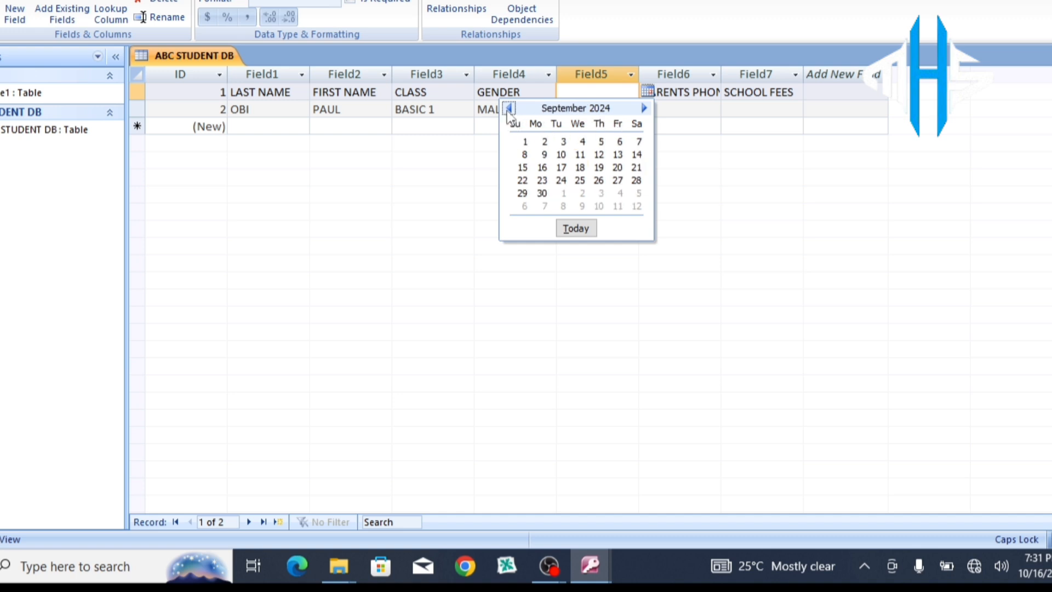
click(562, 142)
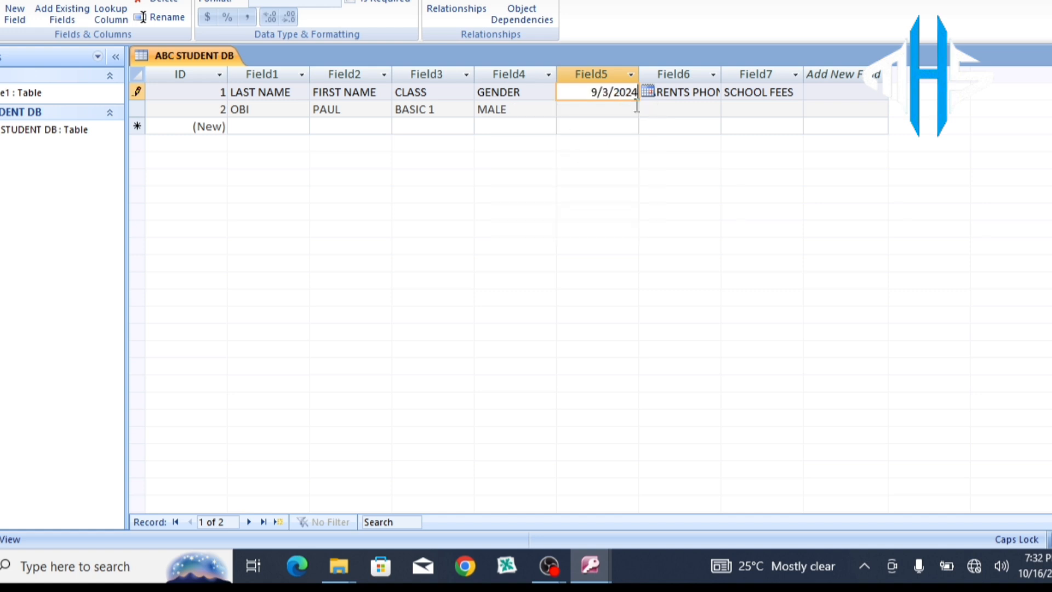
click(585, 96)
click(647, 92)
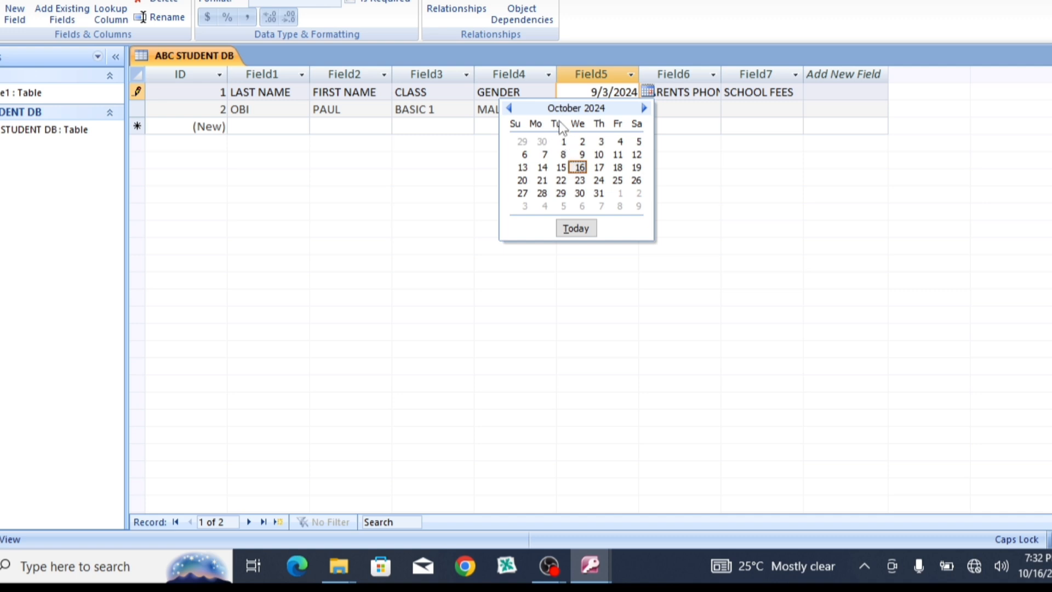
click(509, 109)
click(510, 108)
click(510, 109)
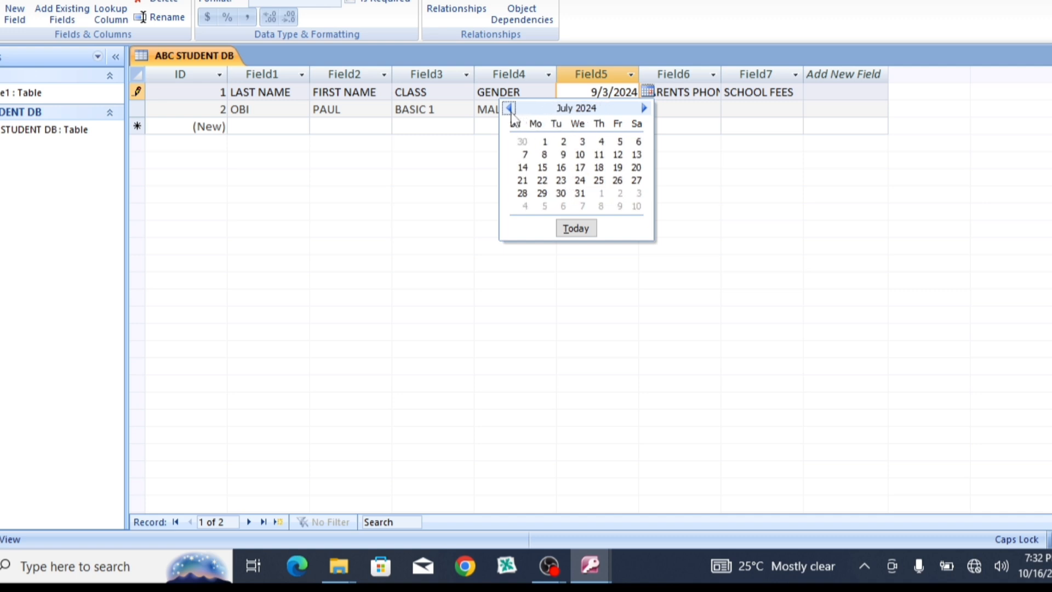
click(509, 108)
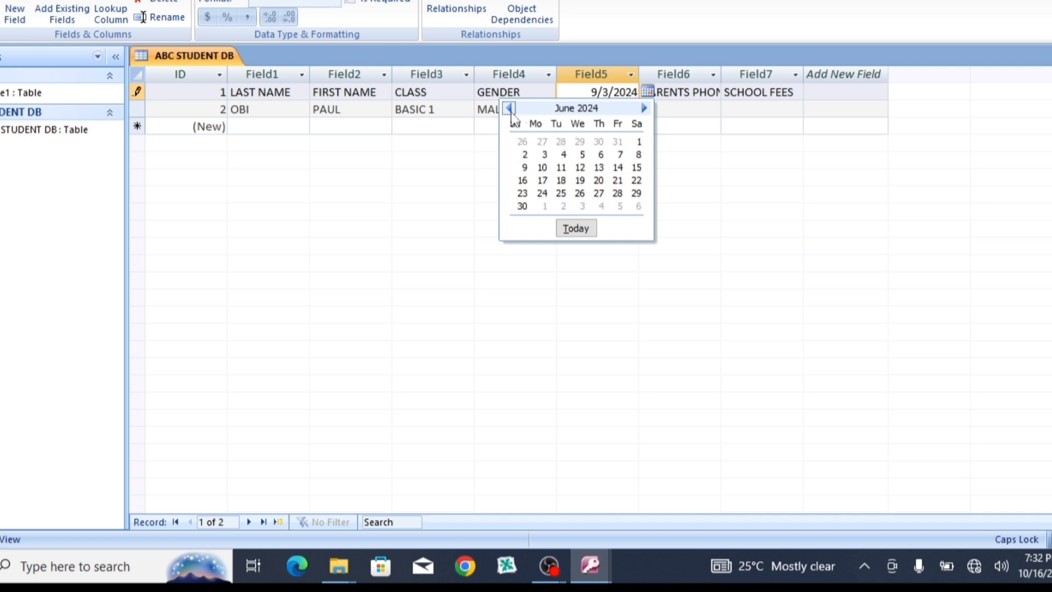
click(634, 93)
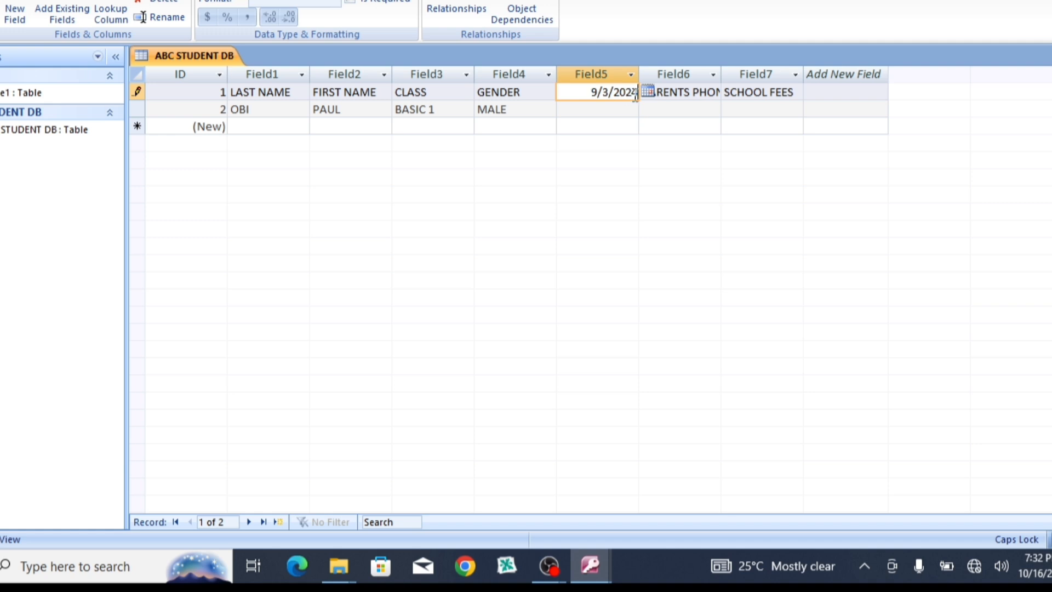
key(BackSpace)
key(BackSpace)
key(BackSpace)
text(12)
click(700, 109)
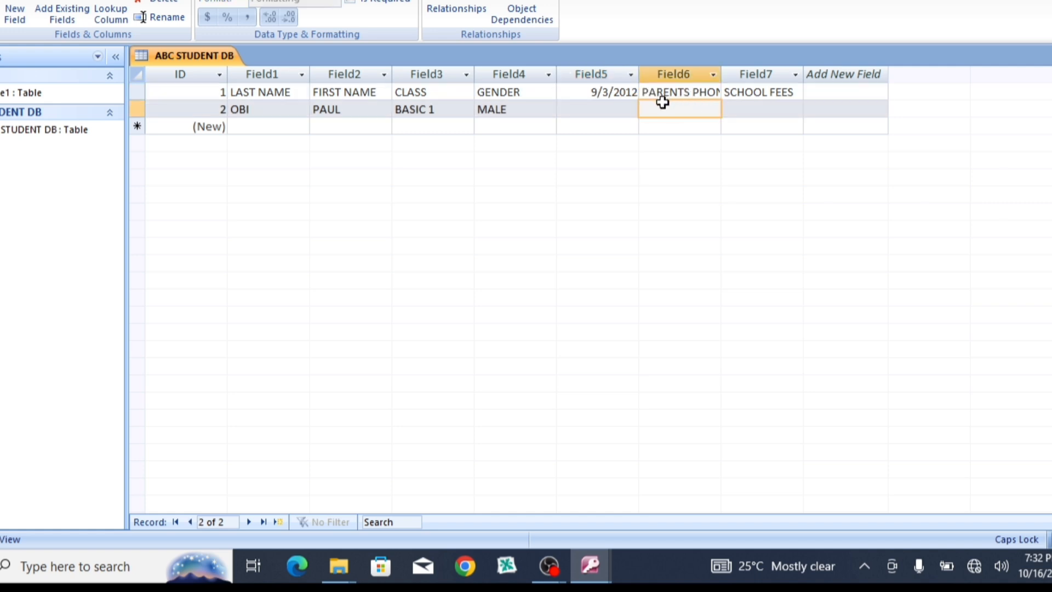
Step: Replace row 1's date with DOB, converting Field5 to a Text column to accept it
click(635, 92)
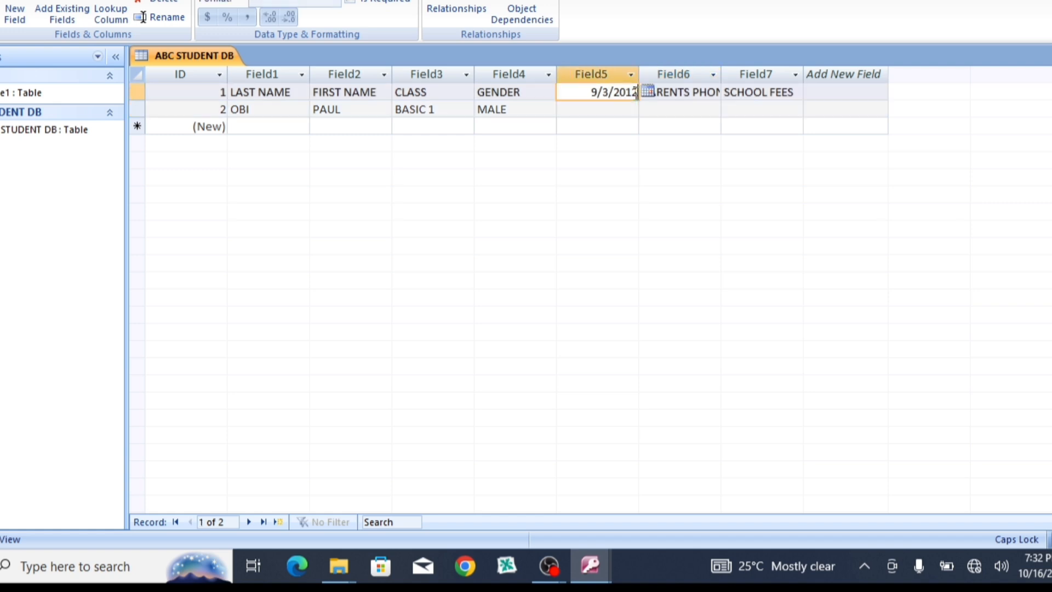
key(BackSpace)
key(BackSpace)
key(BackSpace)
key(BackSpace)
key(BackSpace)
key(BackSpace)
key(BackSpace)
key(BackSpace)
text(DOB)
click(618, 110)
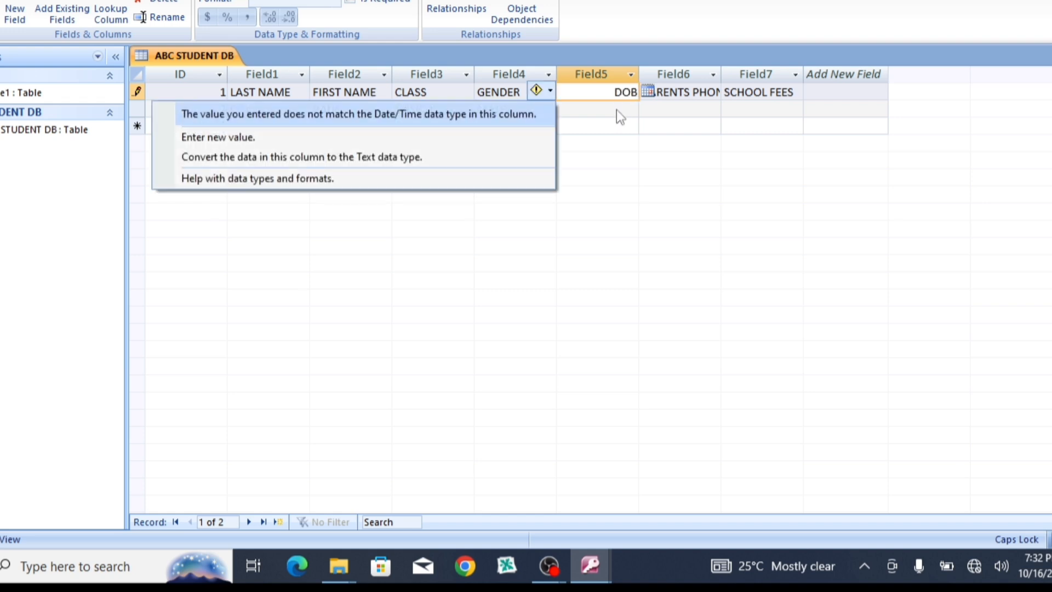
click(249, 139)
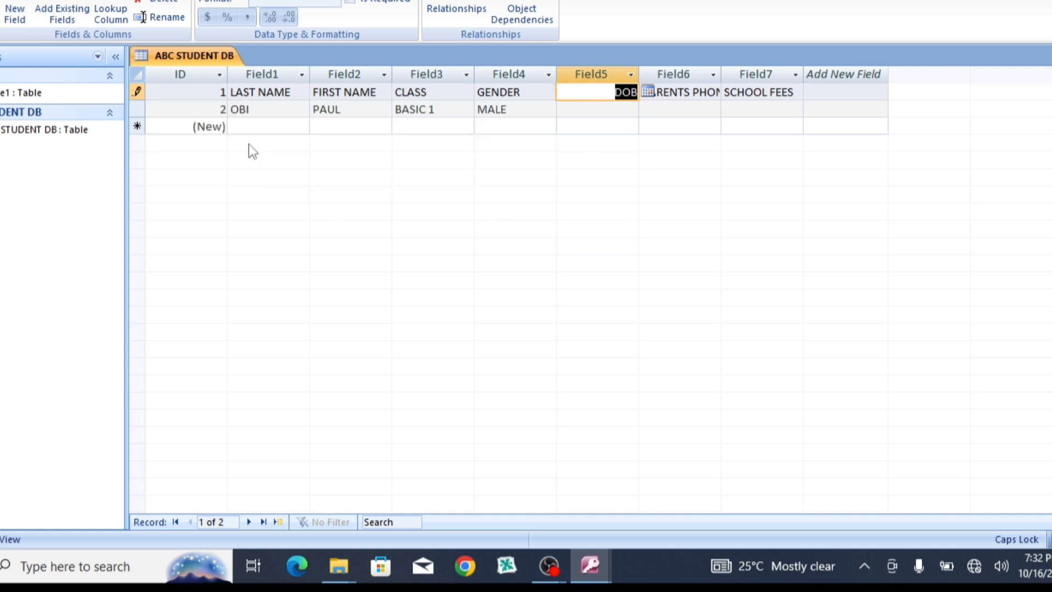
click(596, 108)
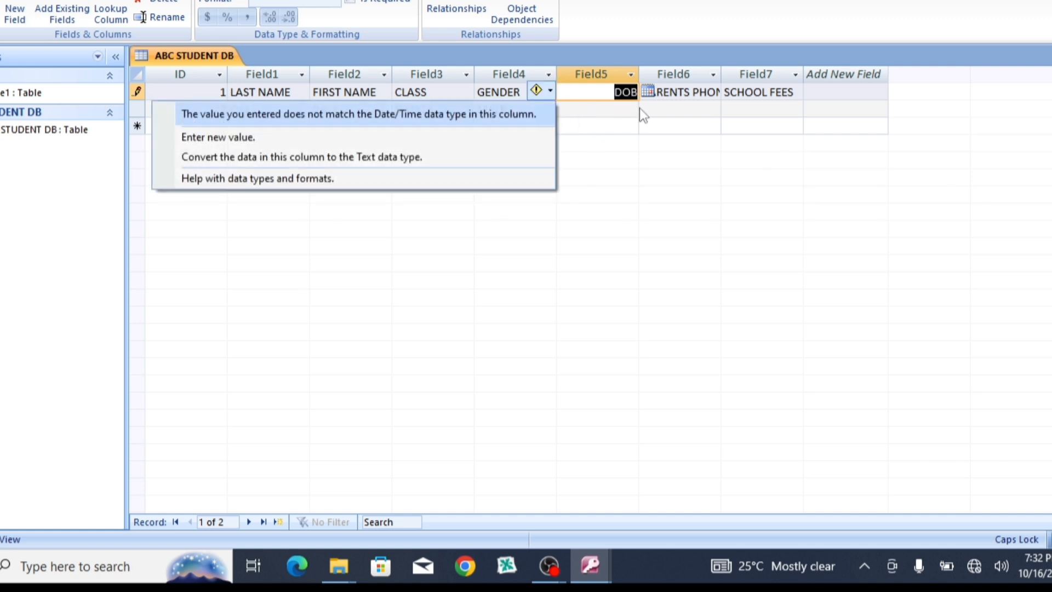
key(Up)
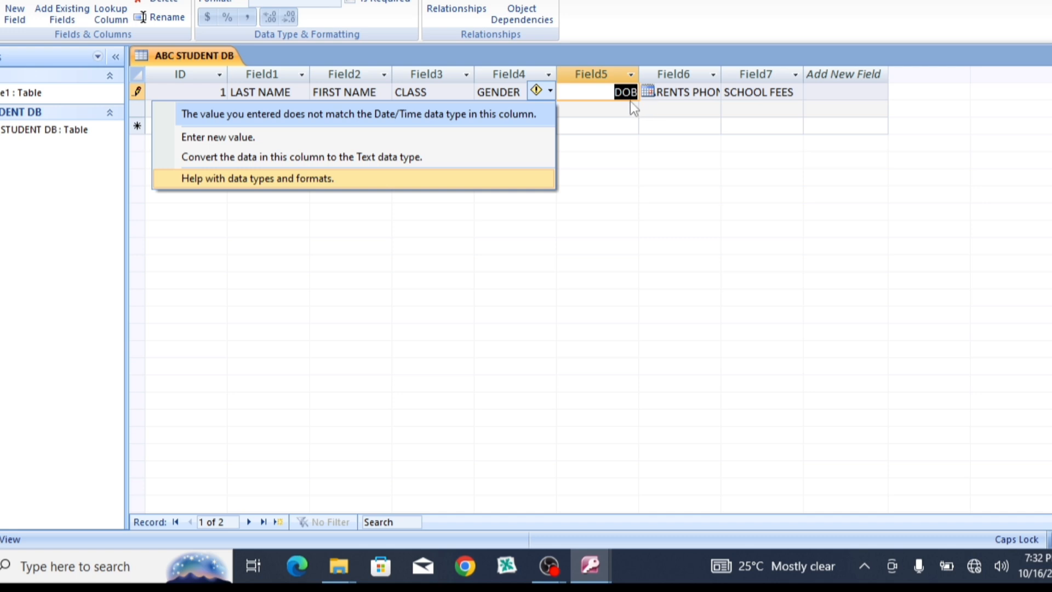
key(Up)
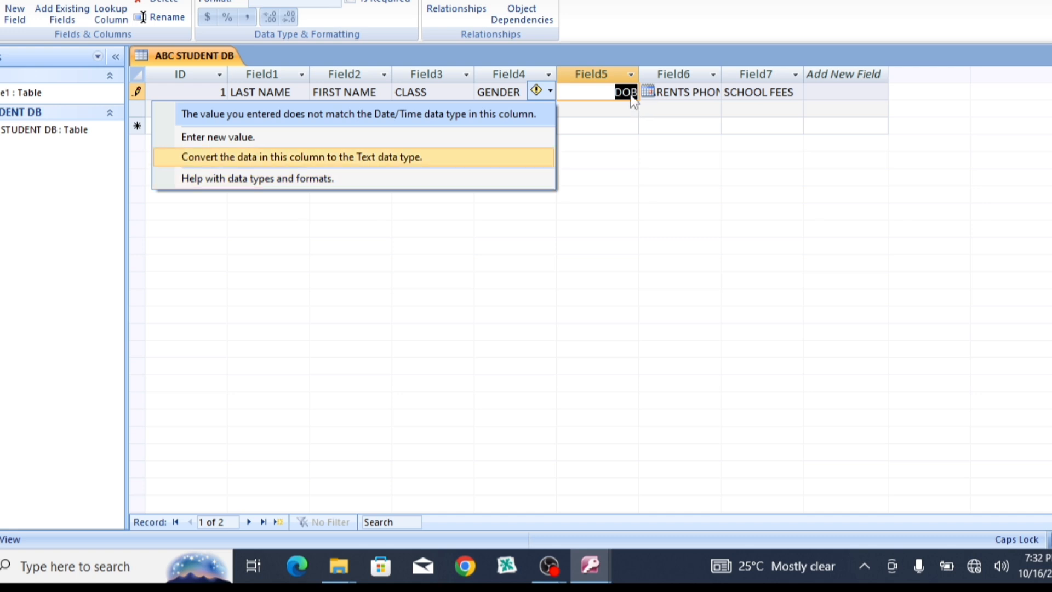
click(336, 3)
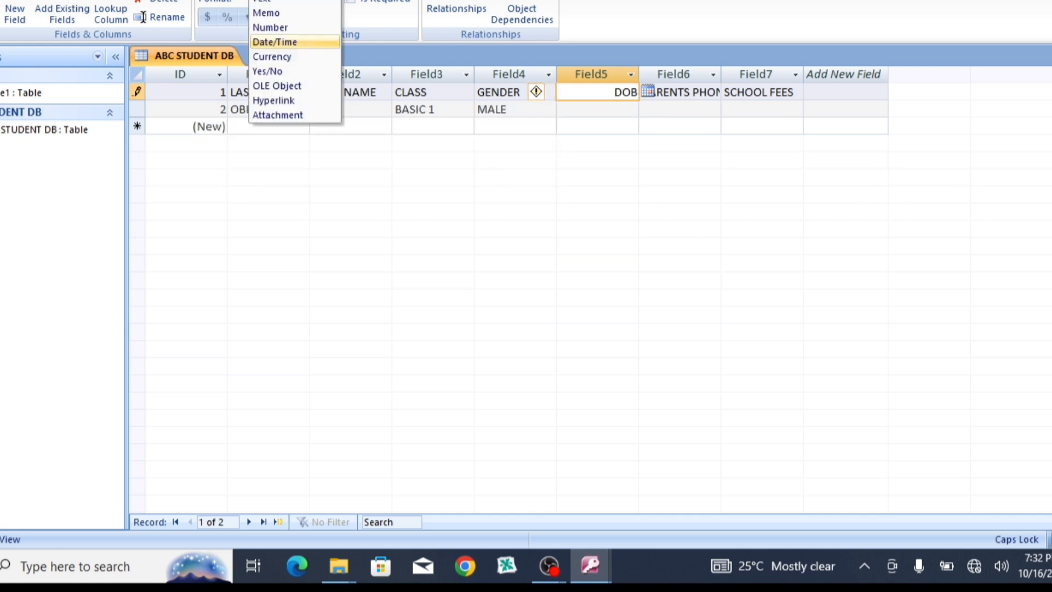
click(288, 2)
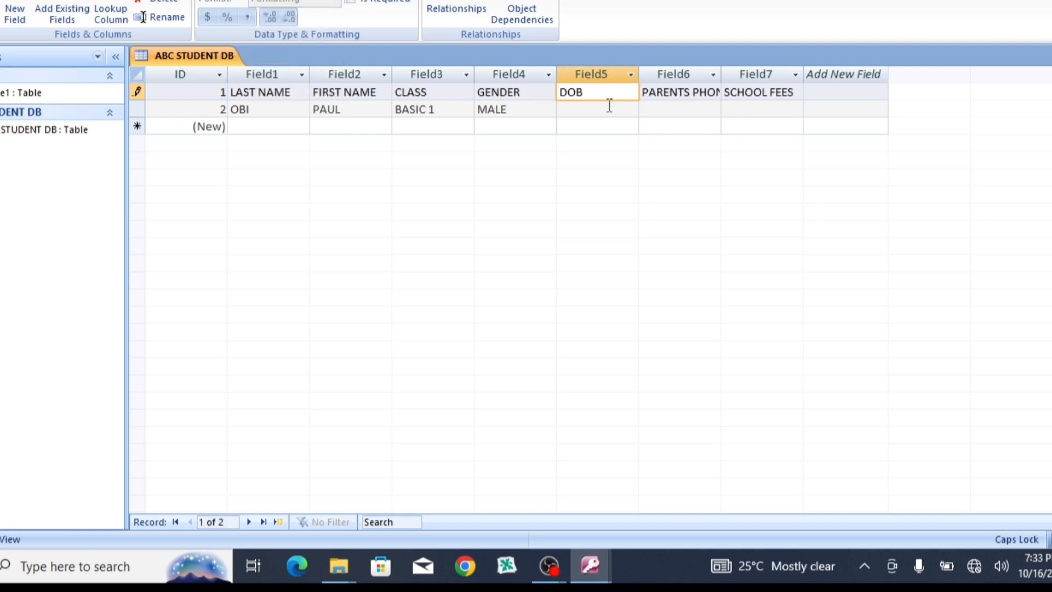
Step: Switch Field5 back to Date/Time, accepting that the DOB text is dropped
click(609, 106)
click(298, 0)
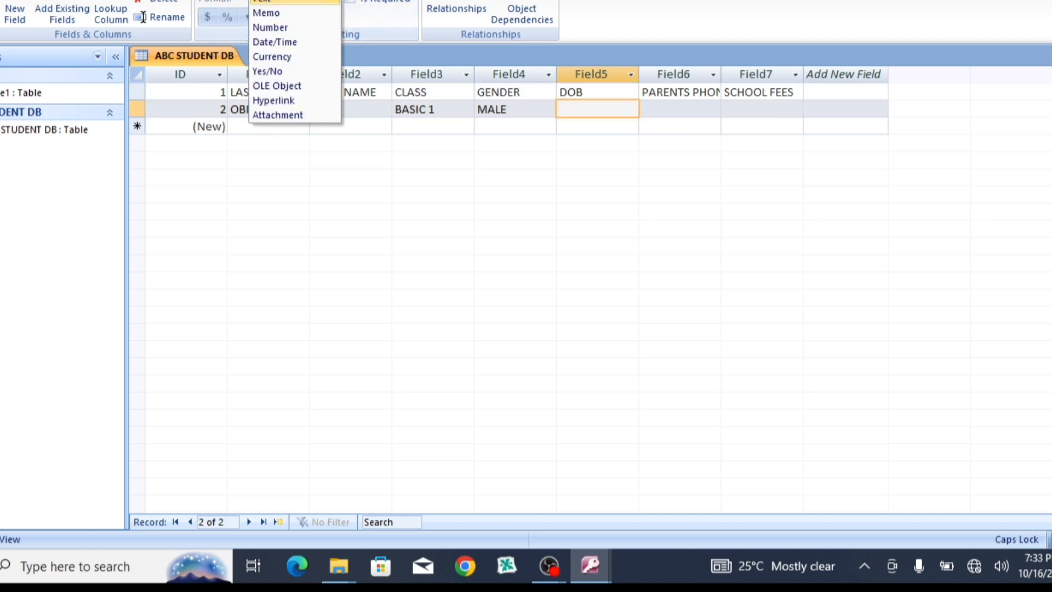
click(288, 42)
click(518, 296)
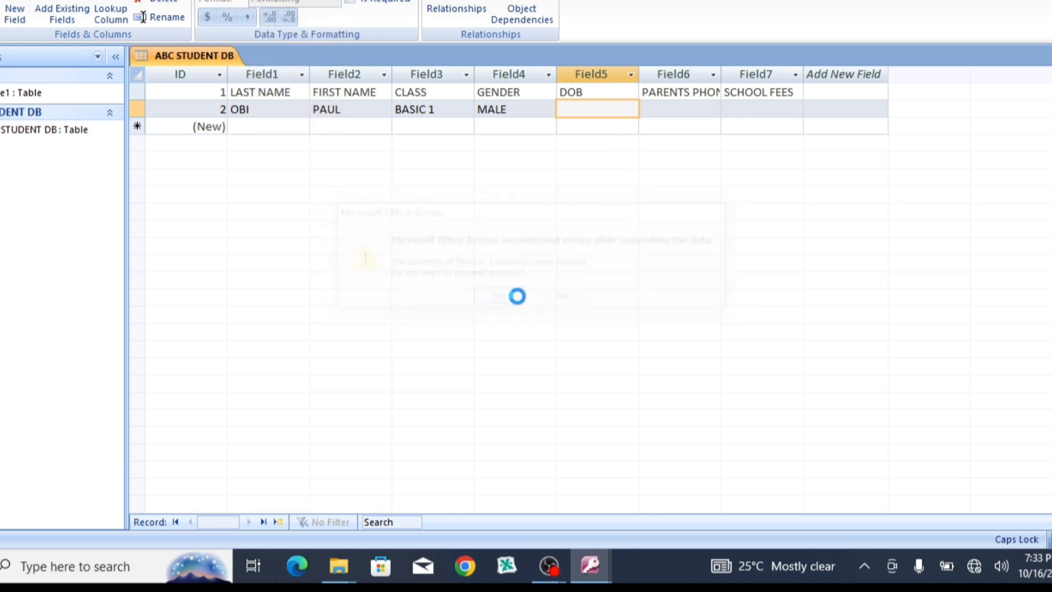
Step: Pick October 14 in record 2's calendar and correct the year to 2019
click(649, 114)
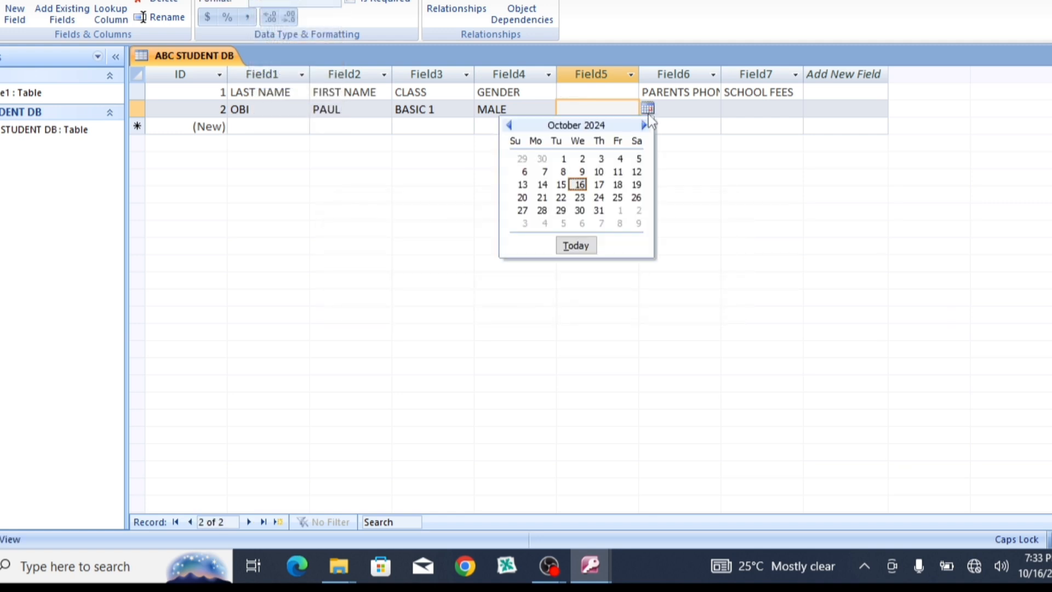
click(549, 185)
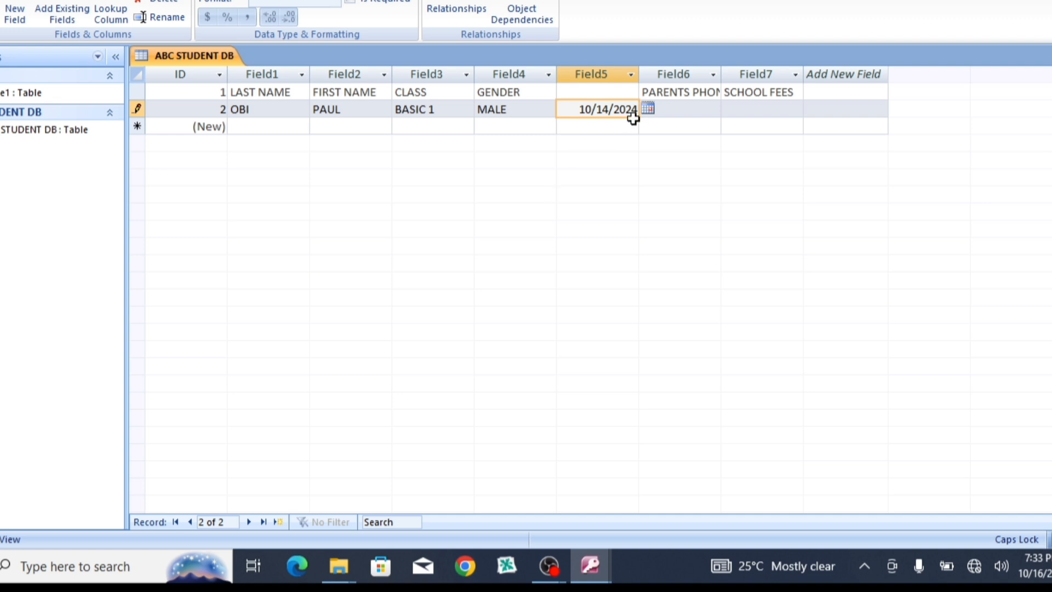
key(BackSpace)
key(BackSpace)
text(19)
click(664, 108)
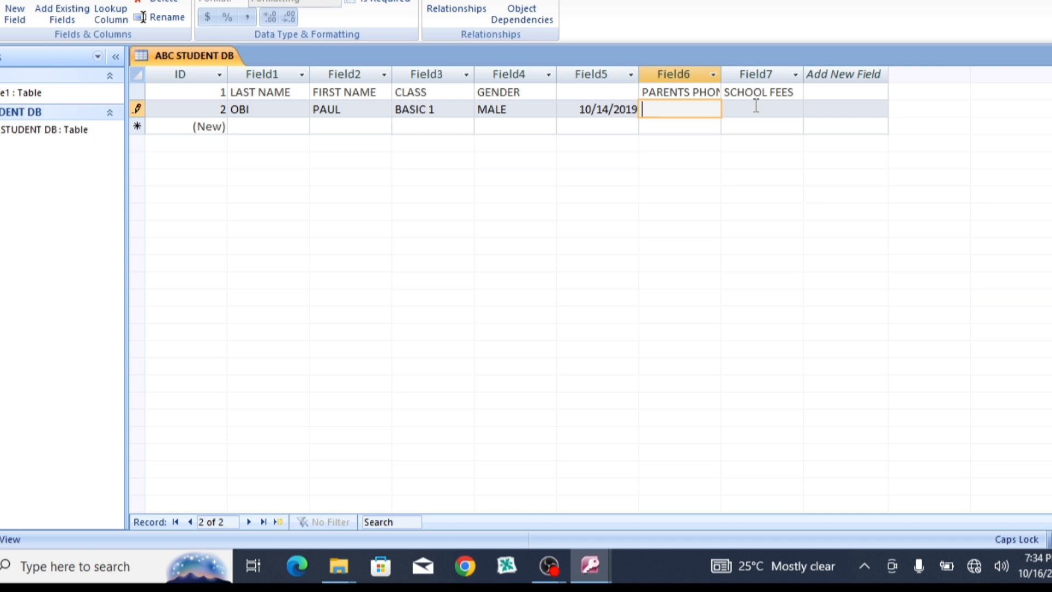
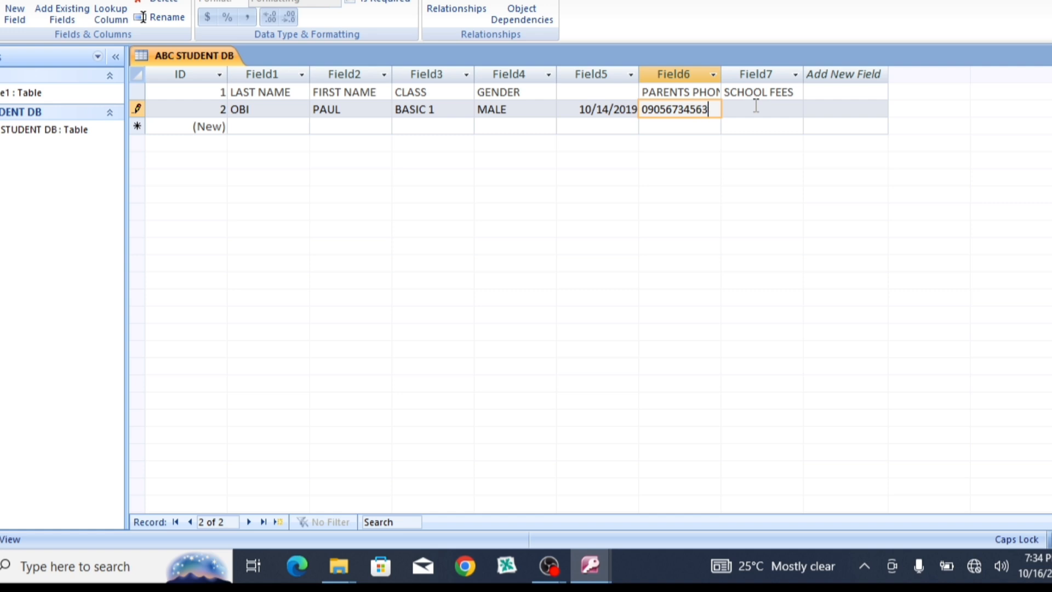
Step: Enter the parent's phone number and PAID school fees for the second student
click(756, 108)
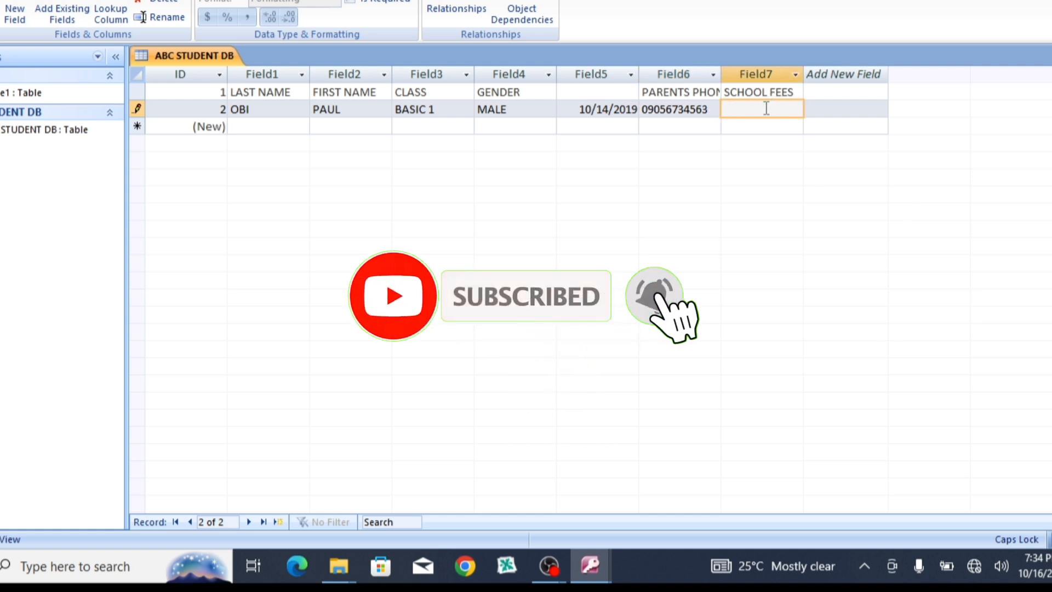
text(PAID)
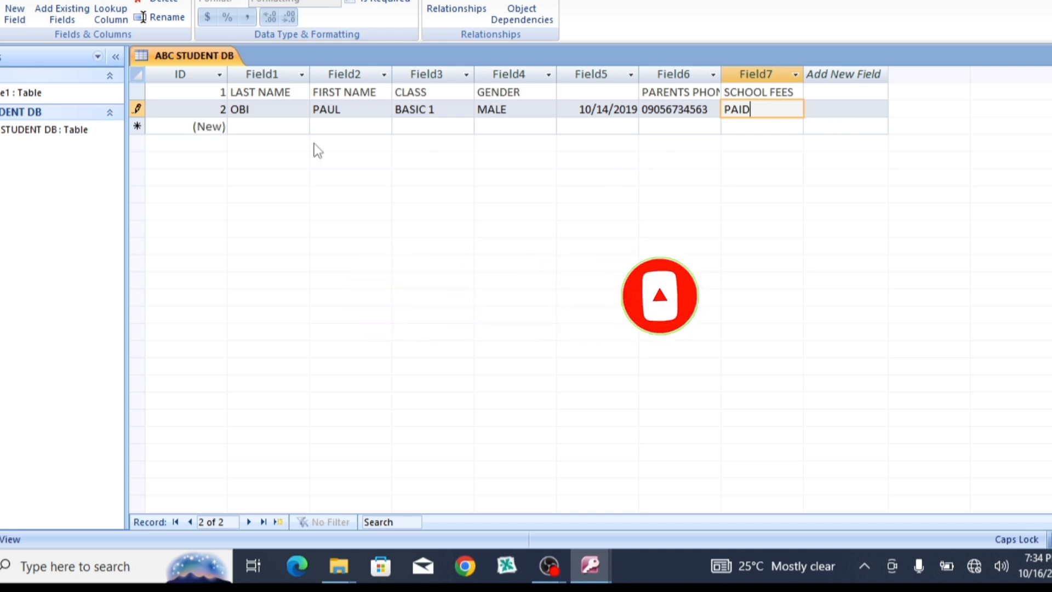
Step: Add a third student row with last name, first name, class BASIC 2 and gender FEMALE
click(265, 127)
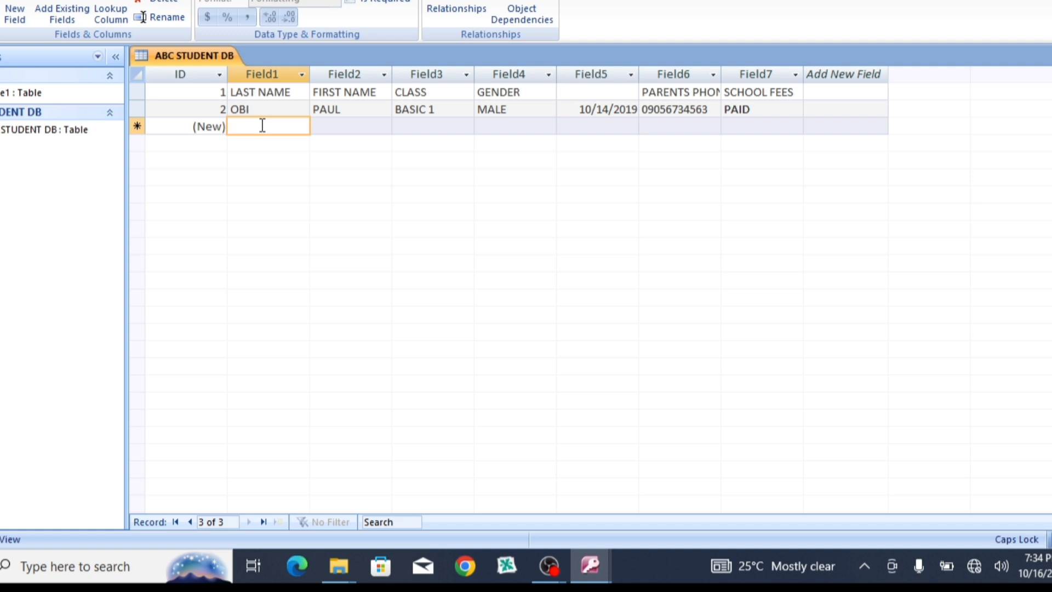
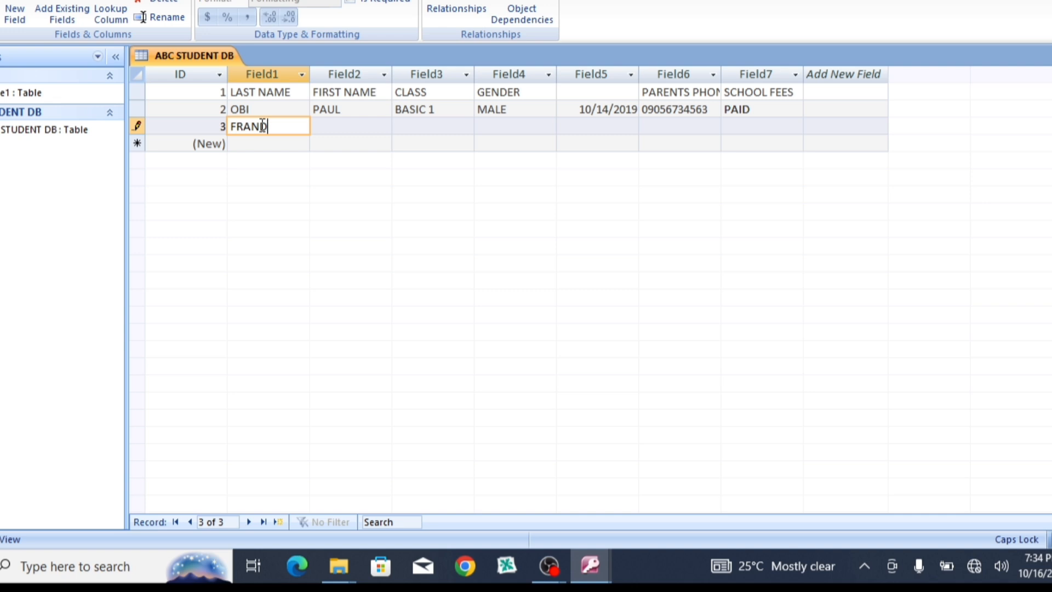
click(335, 127)
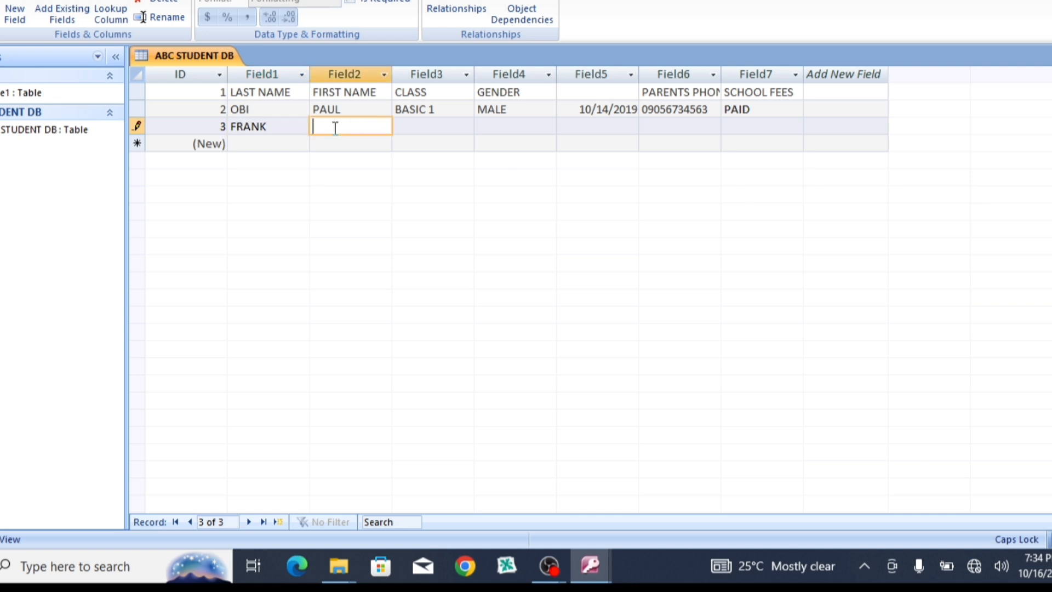
click(407, 125)
text(BASI)
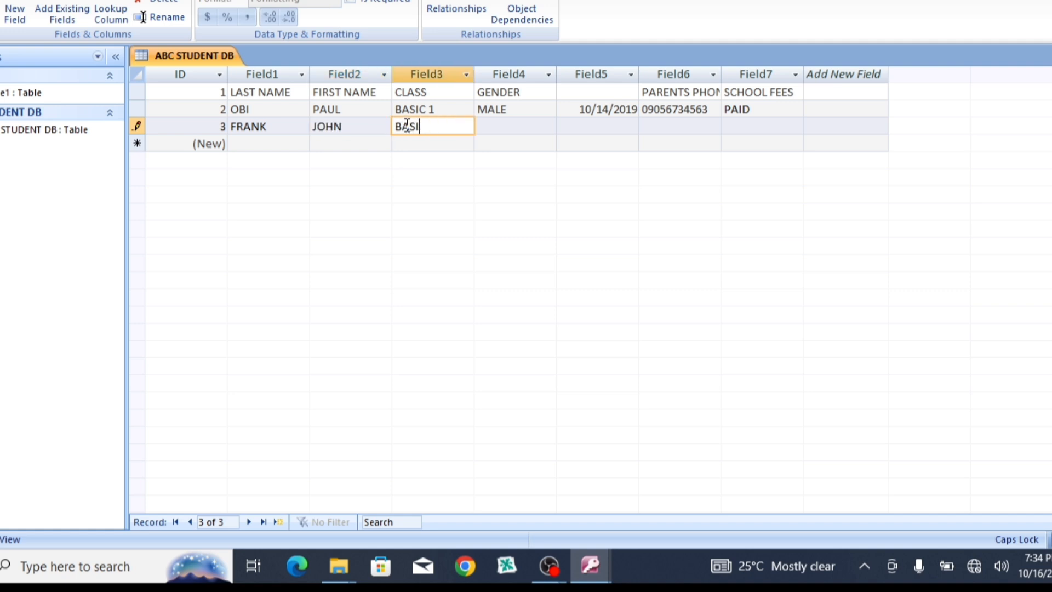
text(C 2)
click(489, 126)
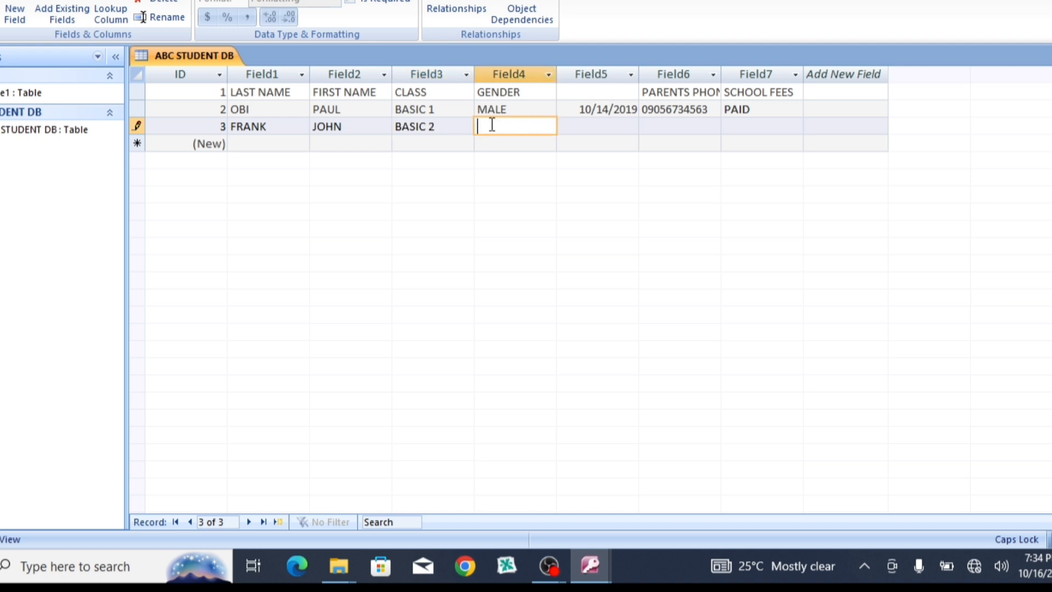
text(FEMALE)
click(583, 124)
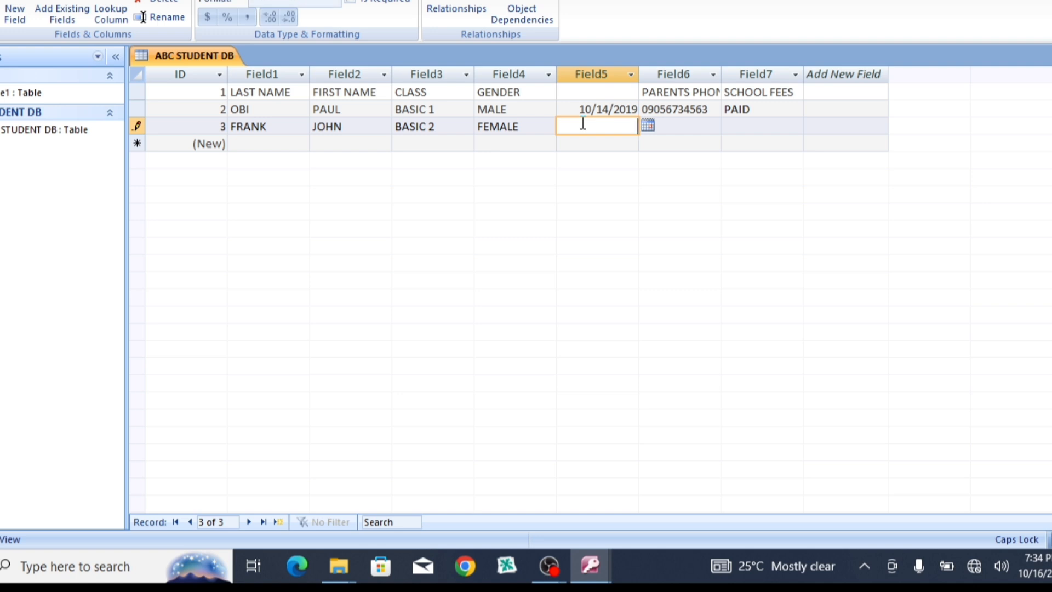
Step: Pick 10 June 2020 from the Field5 calendar for the third student
click(648, 126)
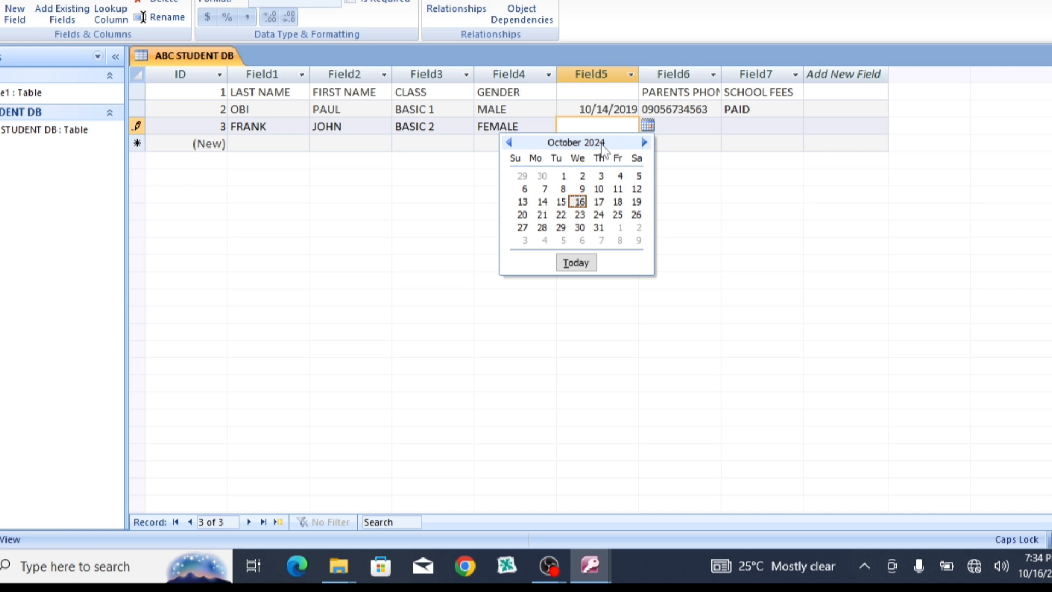
click(509, 143)
click(510, 143)
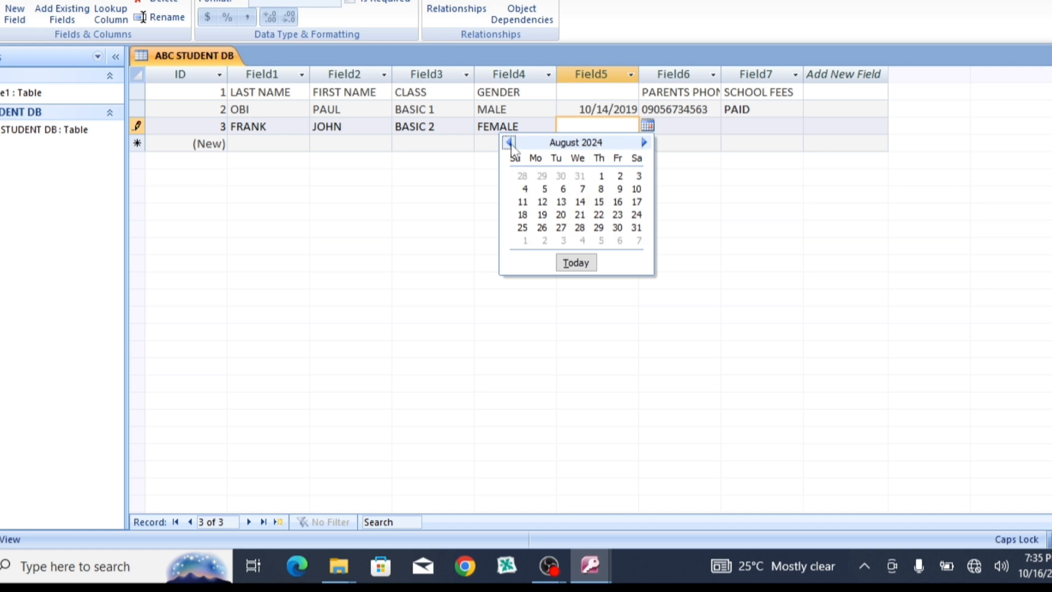
click(510, 143)
click(510, 143)
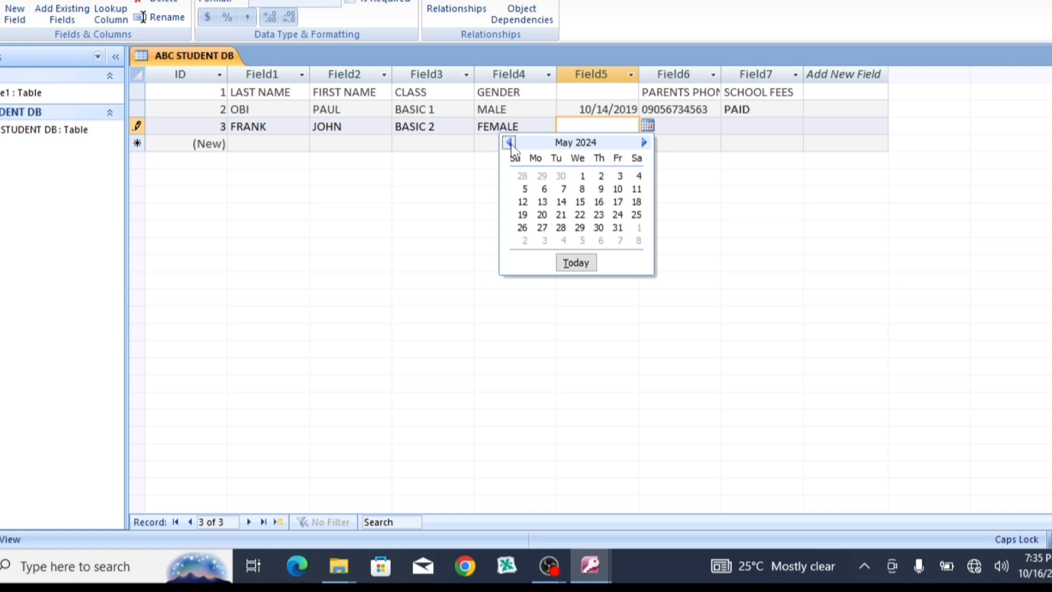
click(509, 143)
click(510, 143)
click(510, 143)
click(510, 143)
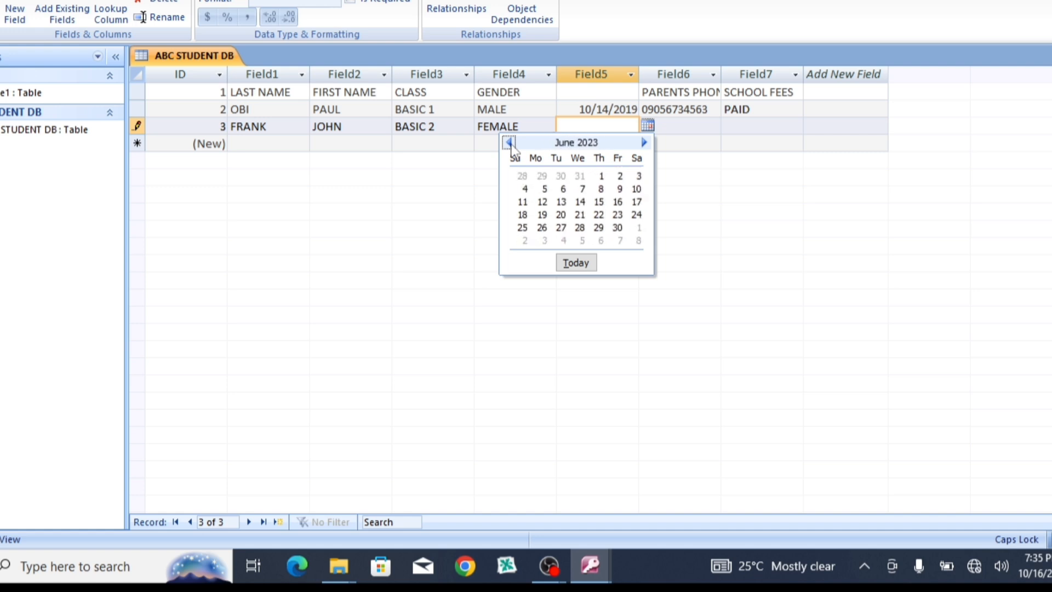
click(509, 143)
click(509, 143)
click(510, 143)
click(509, 143)
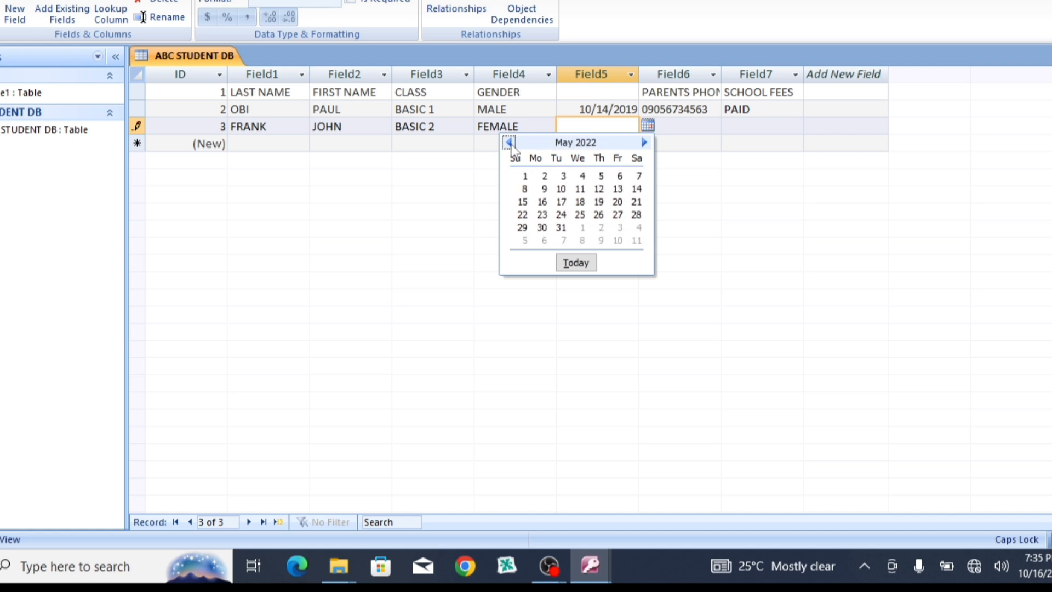
click(509, 143)
click(509, 143)
click(509, 143)
click(509, 143)
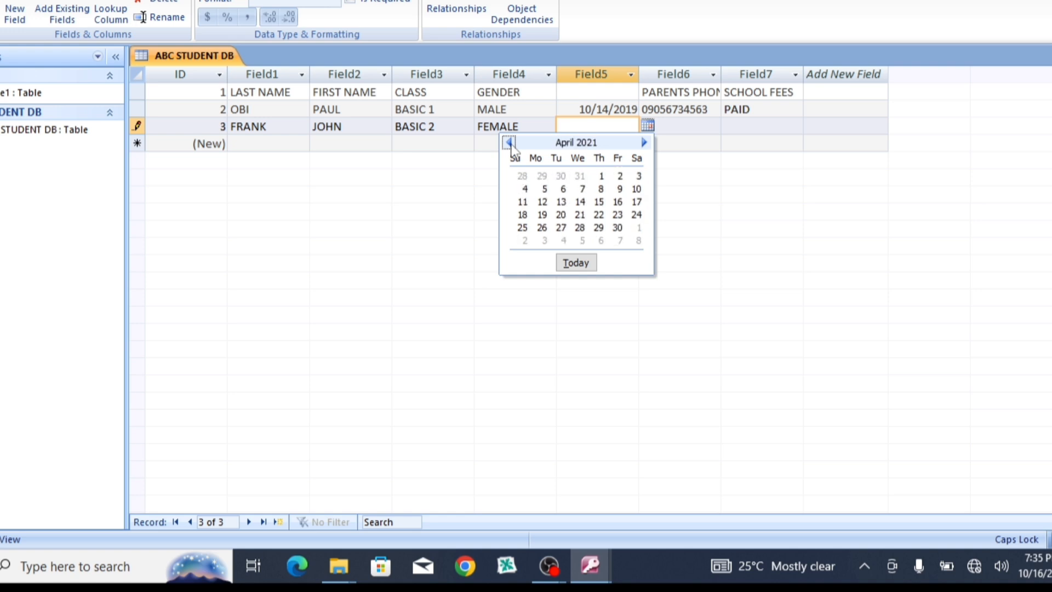
click(509, 143)
click(509, 143)
click(509, 143)
click(509, 143)
click(509, 143)
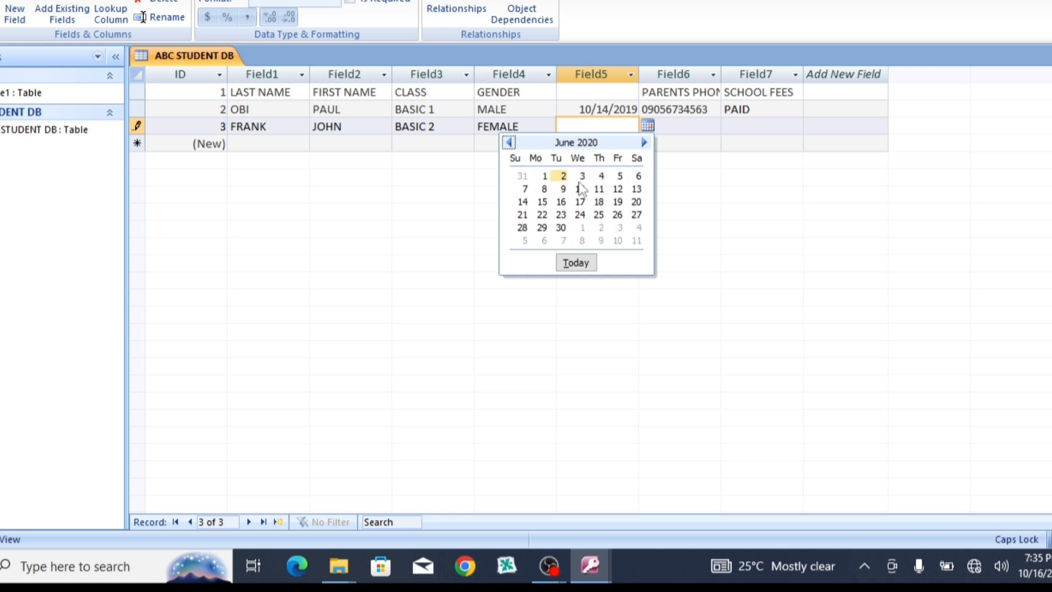
click(581, 191)
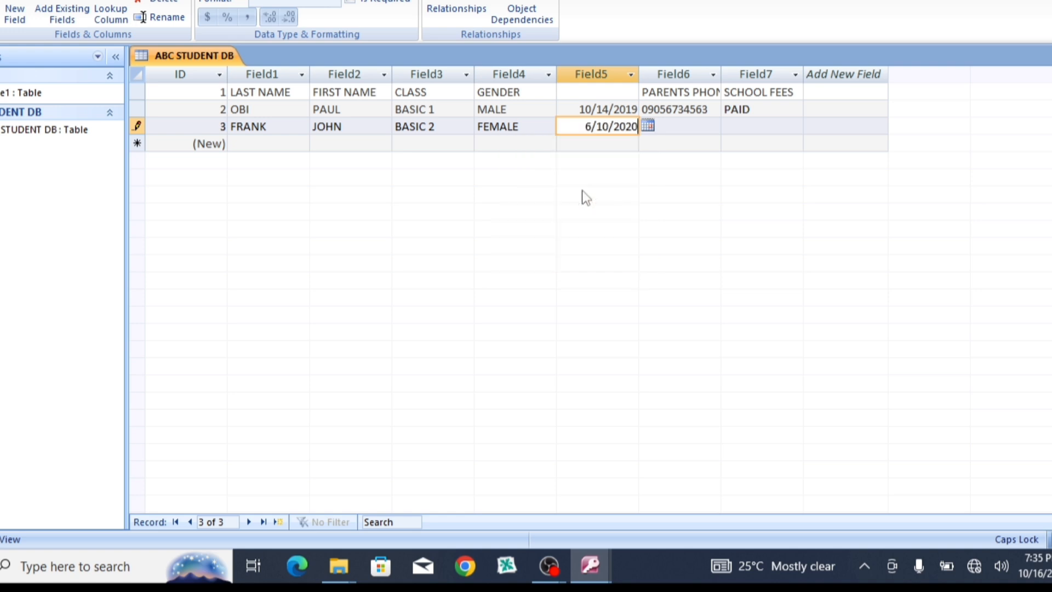
Step: Enter the parent's phone number and NOT PAID school fees for the third student
click(746, 126)
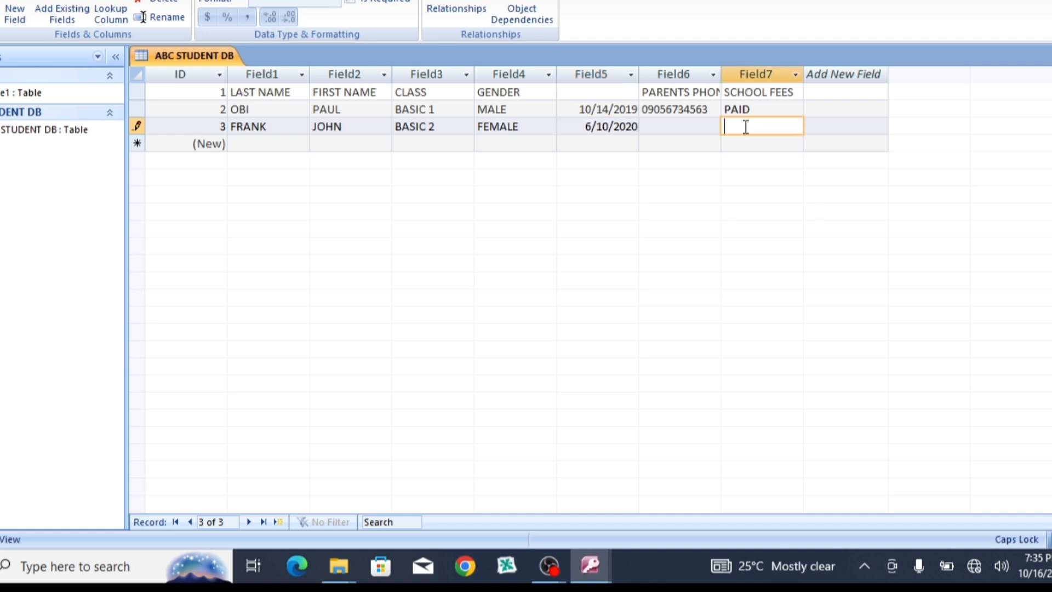
click(674, 128)
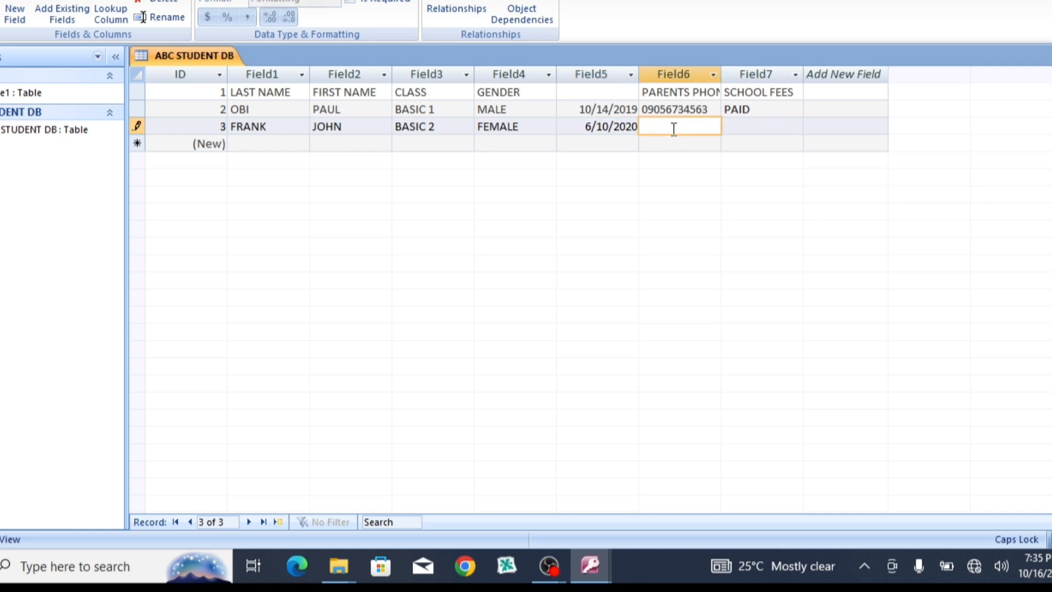
click(736, 127)
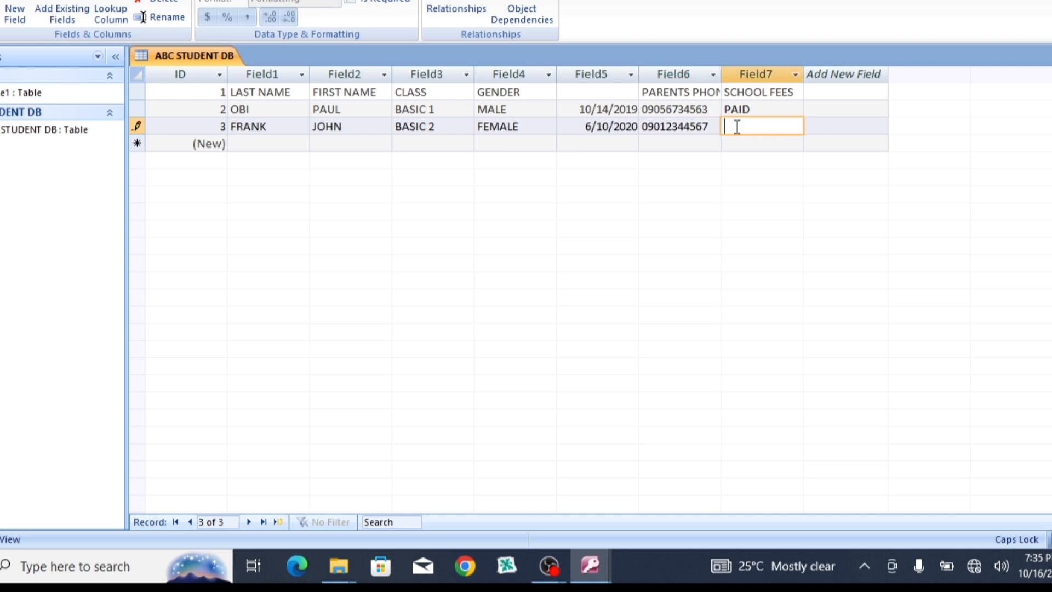
text(NOT PAID)
Step: Save the table from the Office button menu
click(0, 0)
click(4, 57)
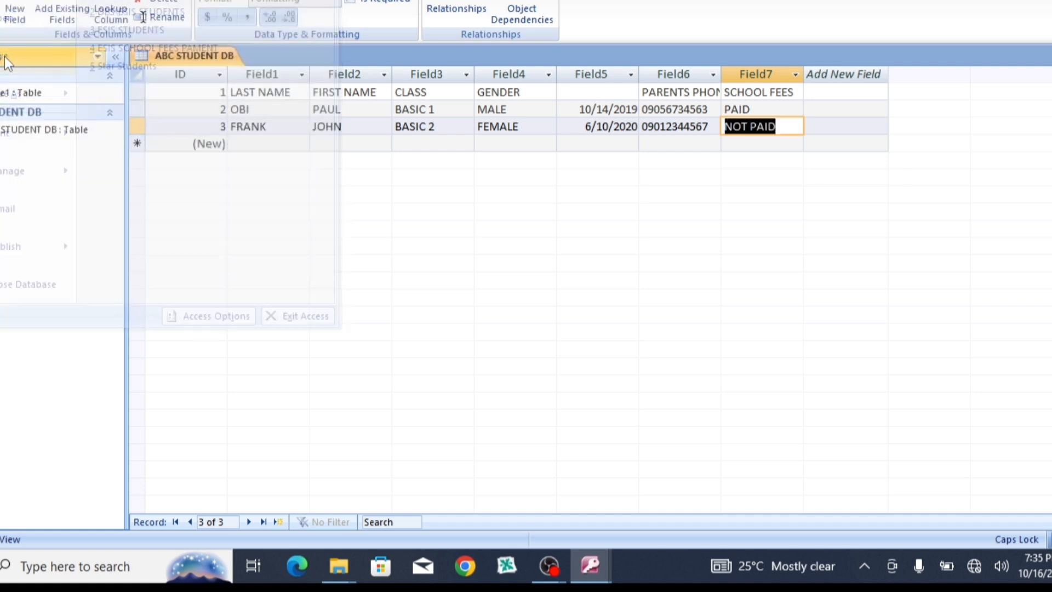
click(841, 125)
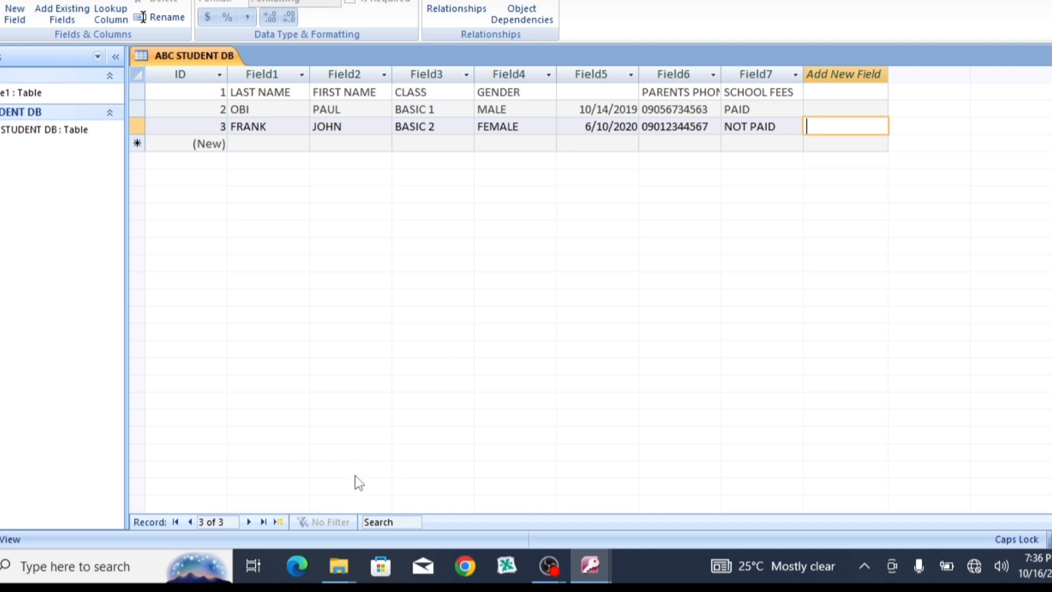
Step: Use the navigator Search box to search for the student's last name, then BASIC 2, then FEMALE
click(380, 521)
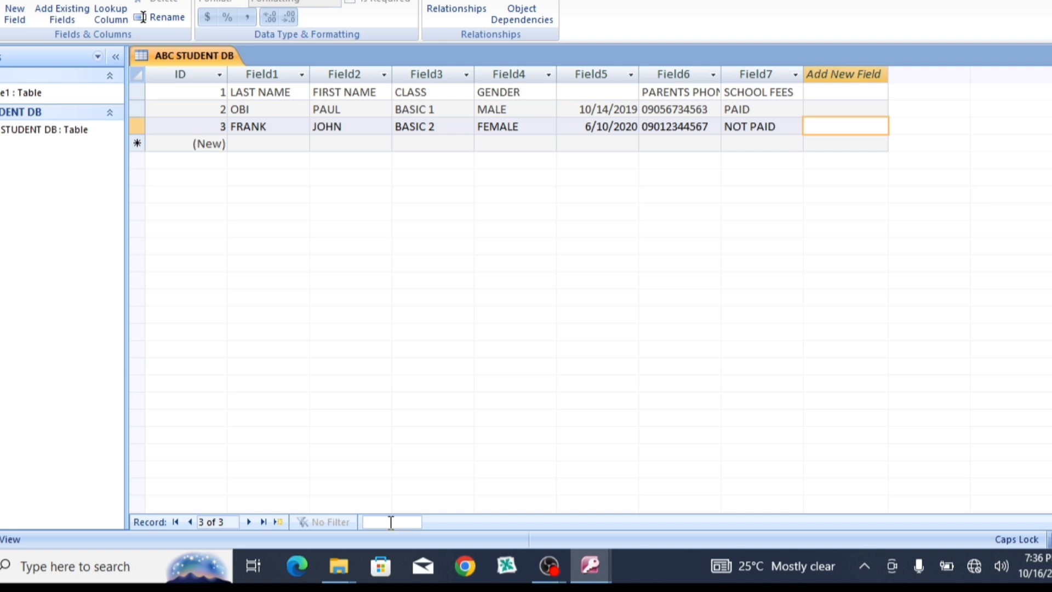
text(FRANK)
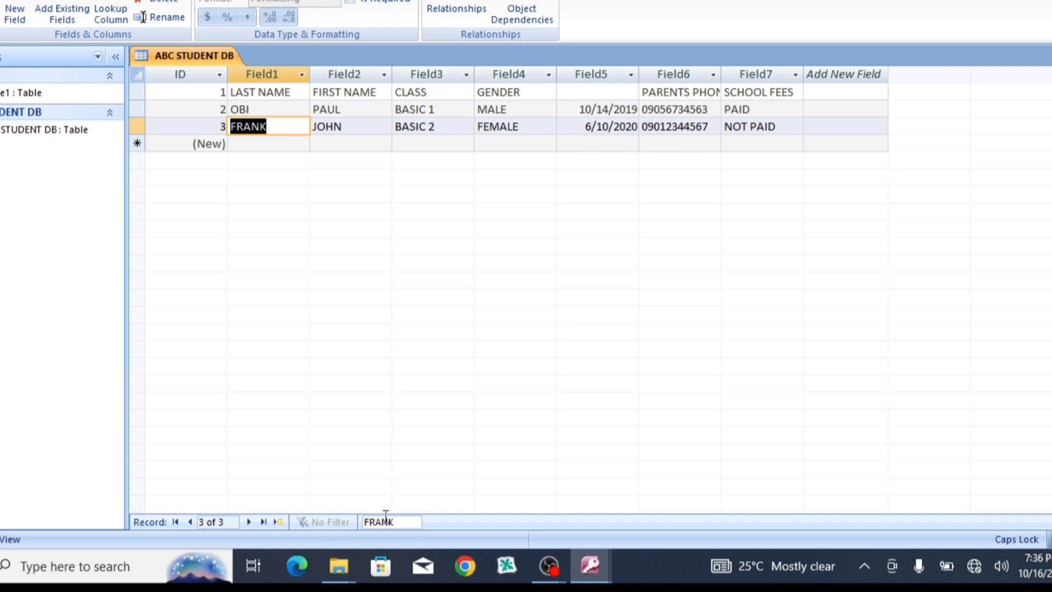
key(BackSpace)
key(BackSpace)
key(BackSpace)
key(BackSpace)
key(BackSpace)
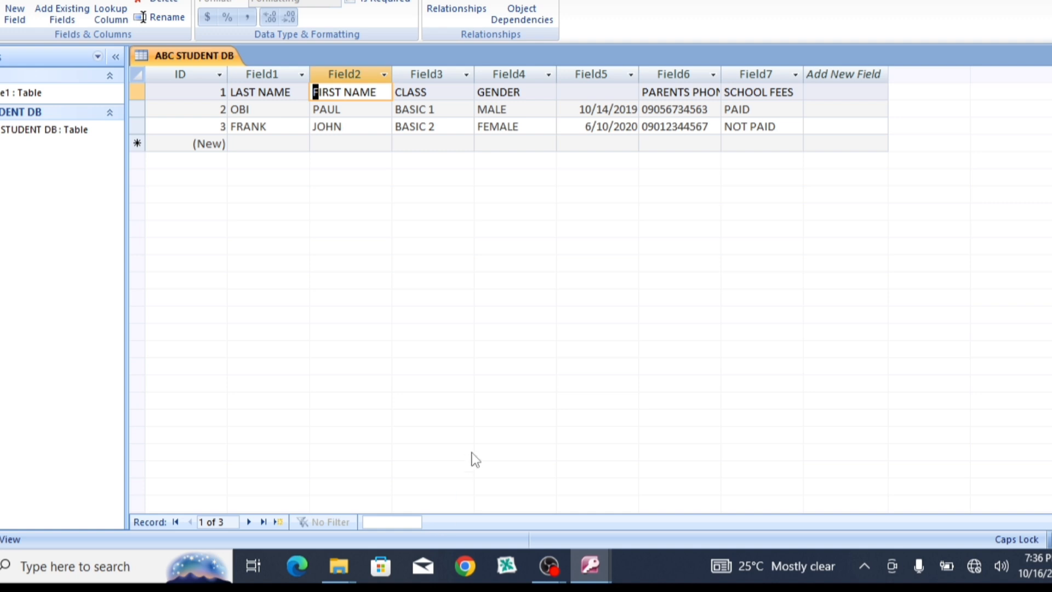
text(BASIC)
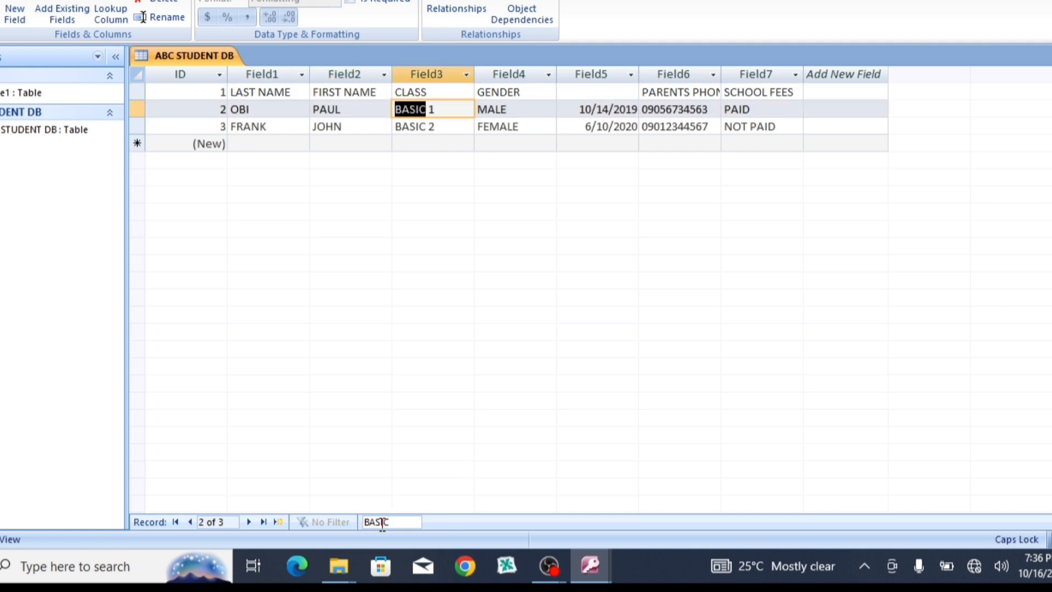
text(2)
key(BackSpace)
text(2)
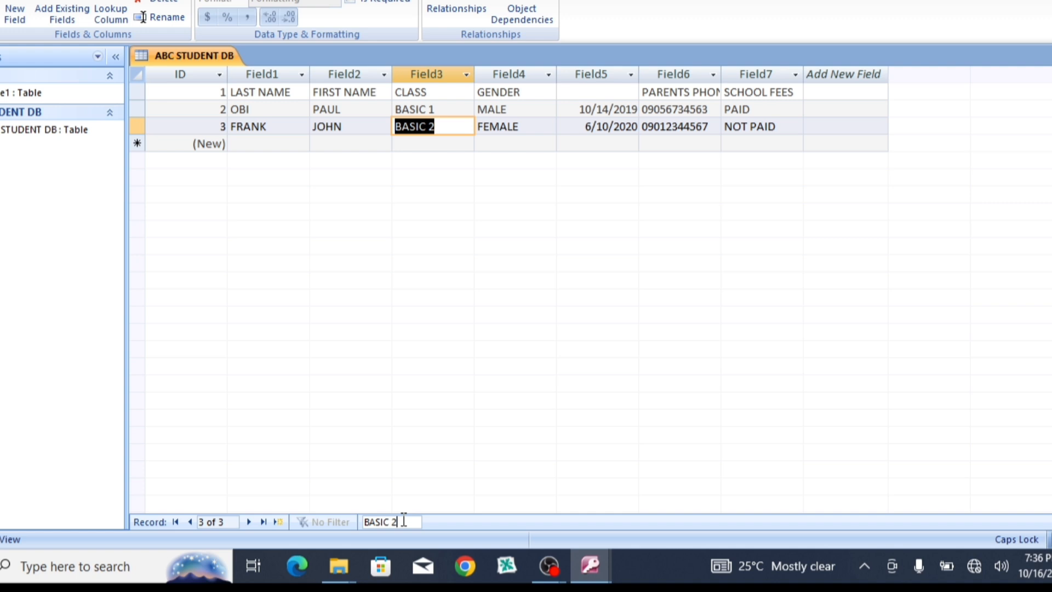
key(BackSpace)
key(BackSpace)
key(BackSpace)
key(BackSpace)
key(BackSpace)
key(BackSpace)
key(BackSpace)
text(F)
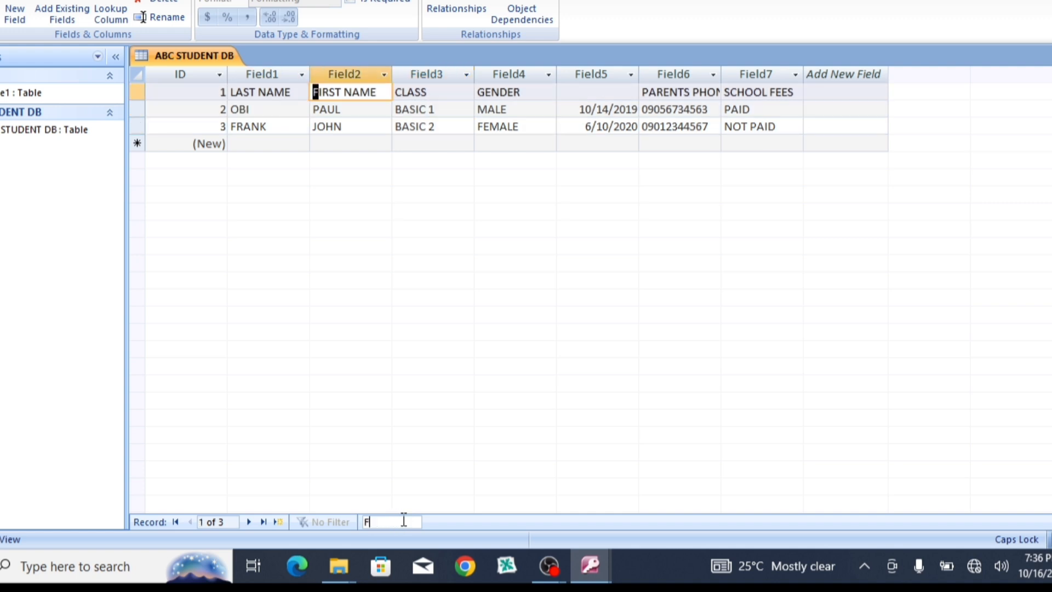
text(EMALE)
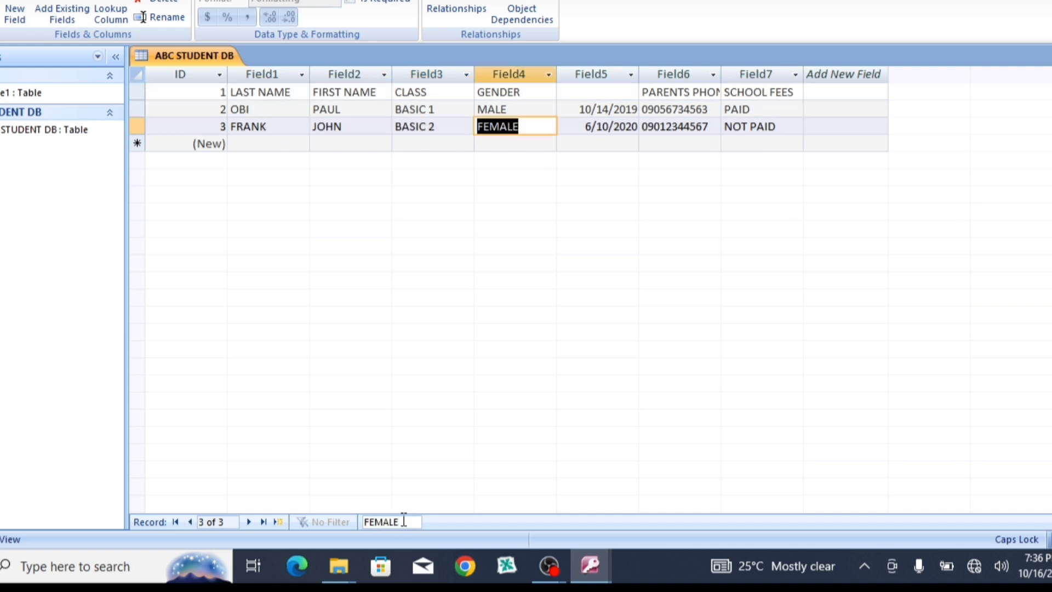